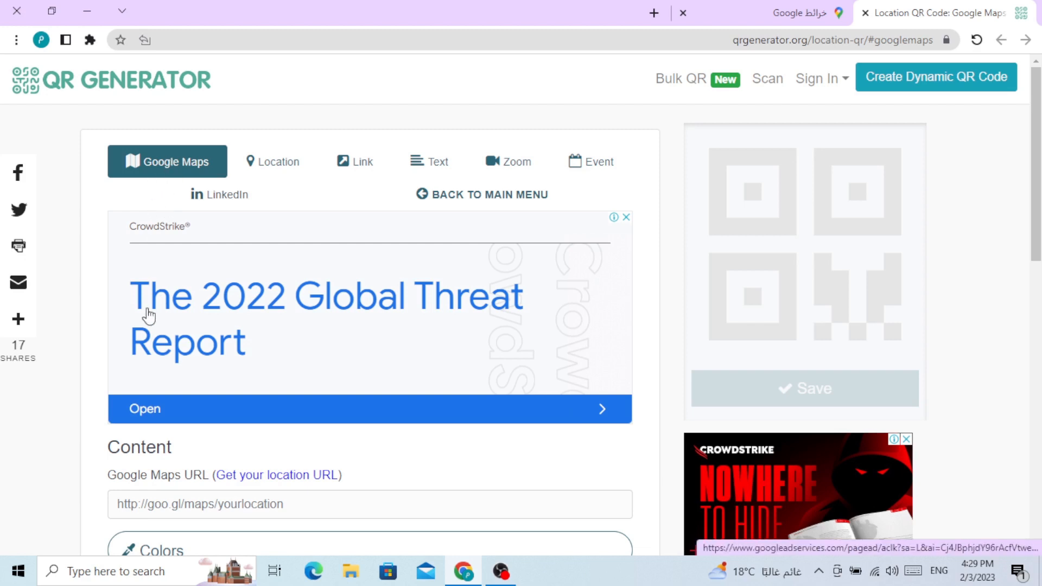
Step: Switch to Google Maps and open the place details of the Citadel (قلعة صلاح الدين الأيوبي) in Cairo
scroll(227, 483, "down", 1)
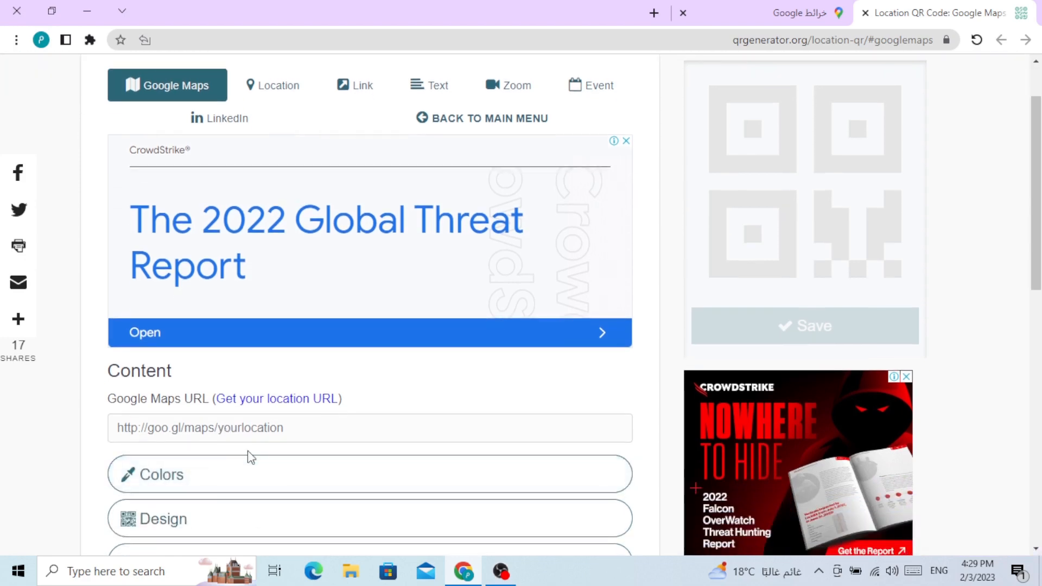
left_click(800, 18)
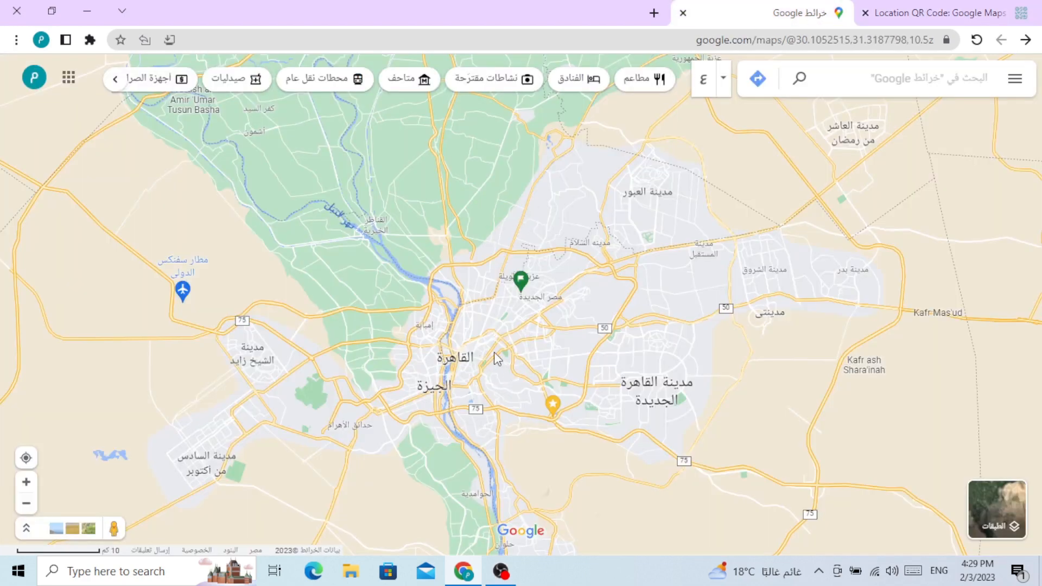
scroll(492, 351, "up", 2)
scroll(487, 351, "up", 4)
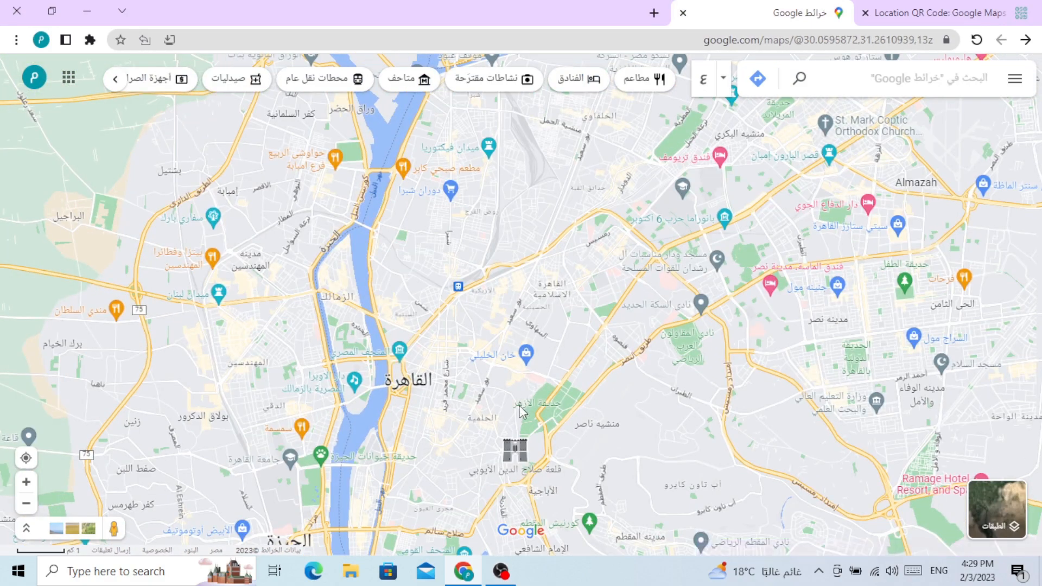
scroll(508, 379, "up", 3)
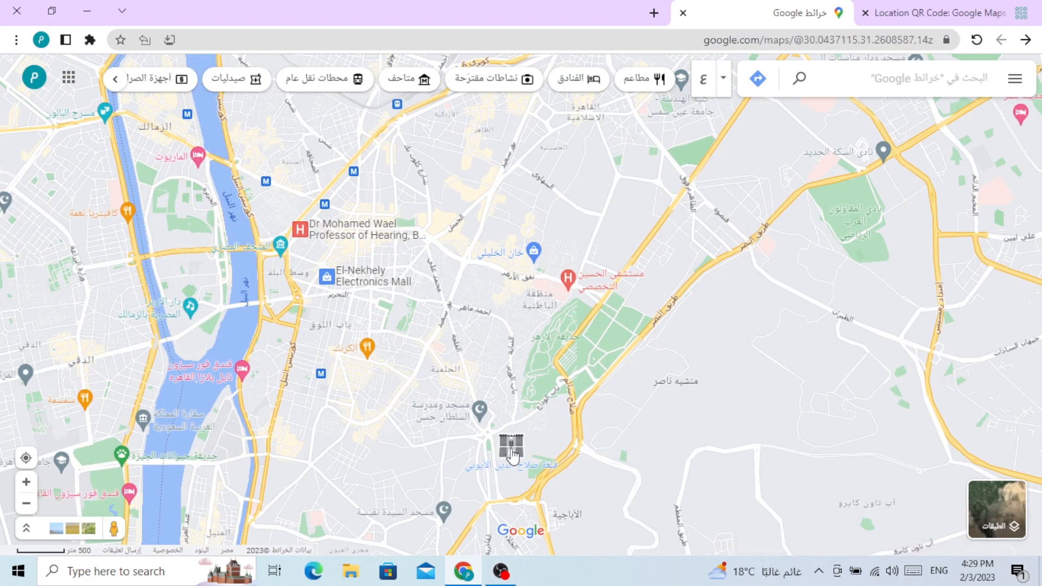
left_click(502, 470)
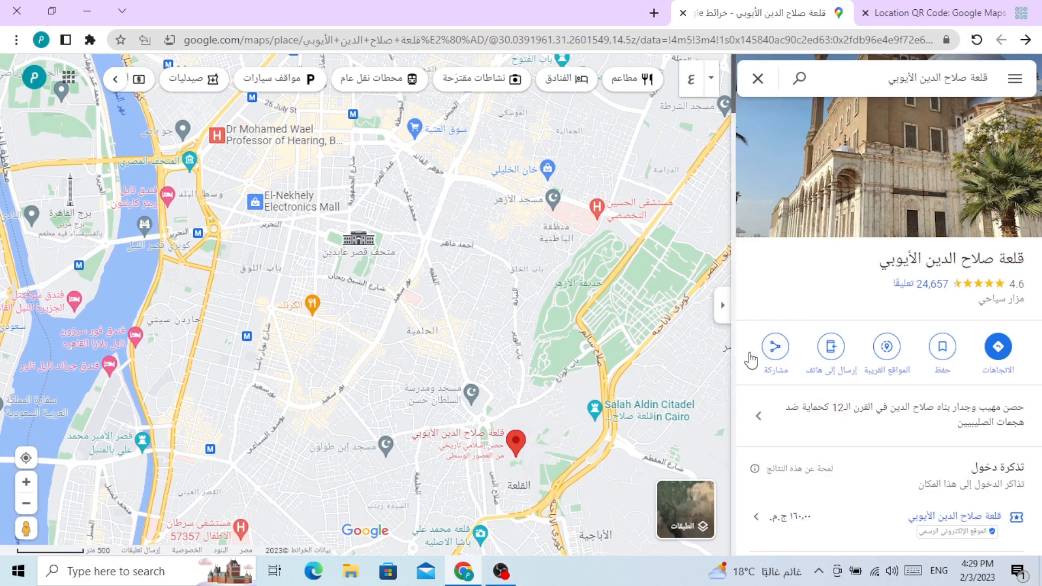
Step: Copy the Citadel's share link and paste it as the Google Maps URL in QR Generator
left_click(775, 347)
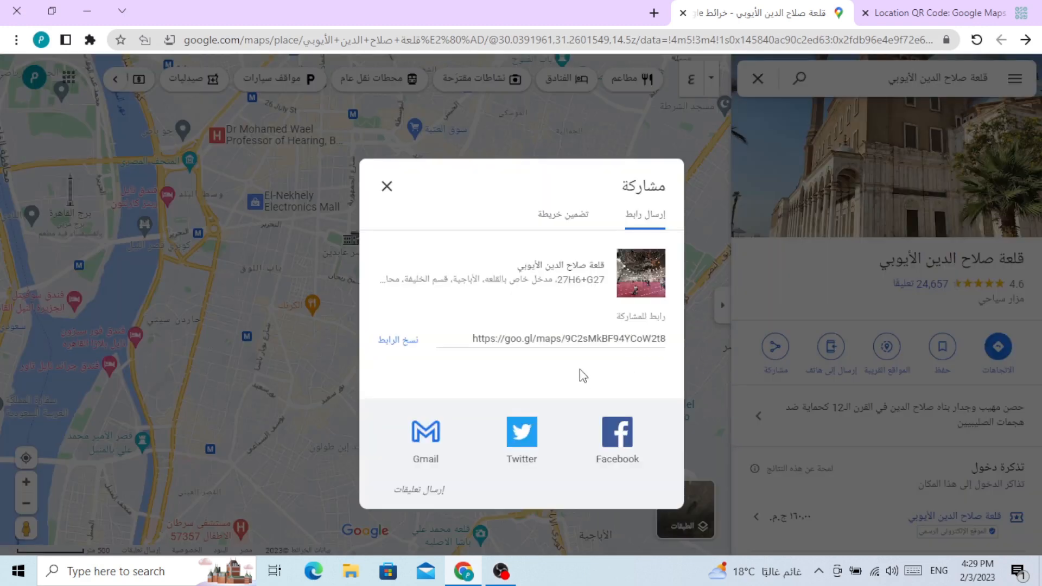
left_click(392, 341)
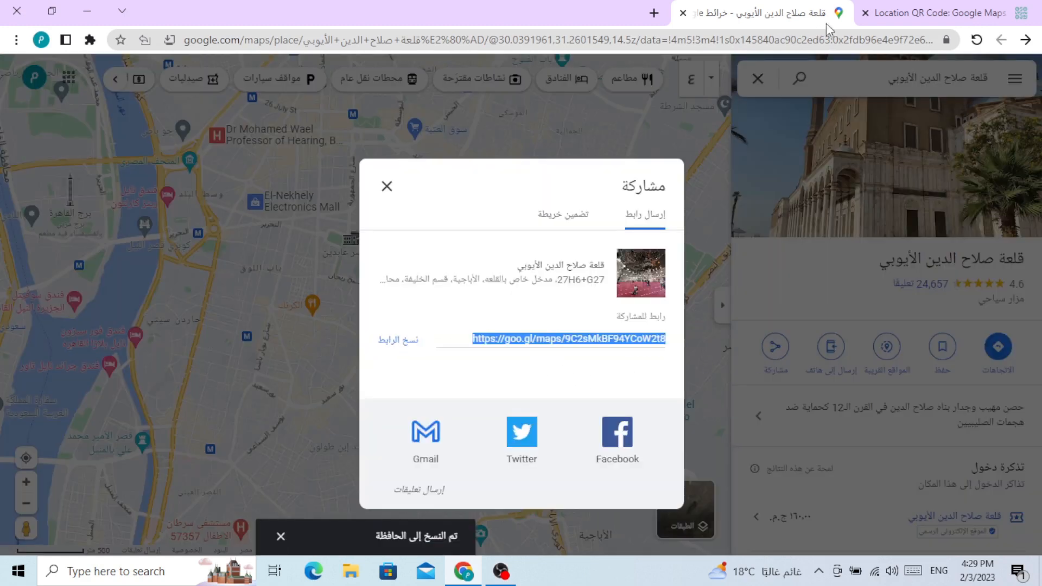
left_click(923, 13)
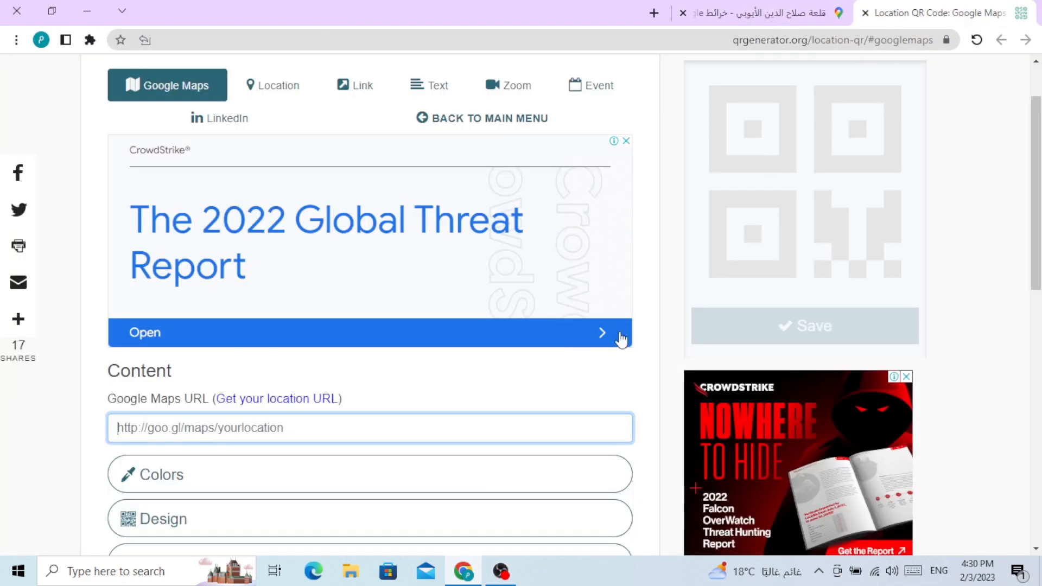
right_click(156, 428)
left_click(174, 281)
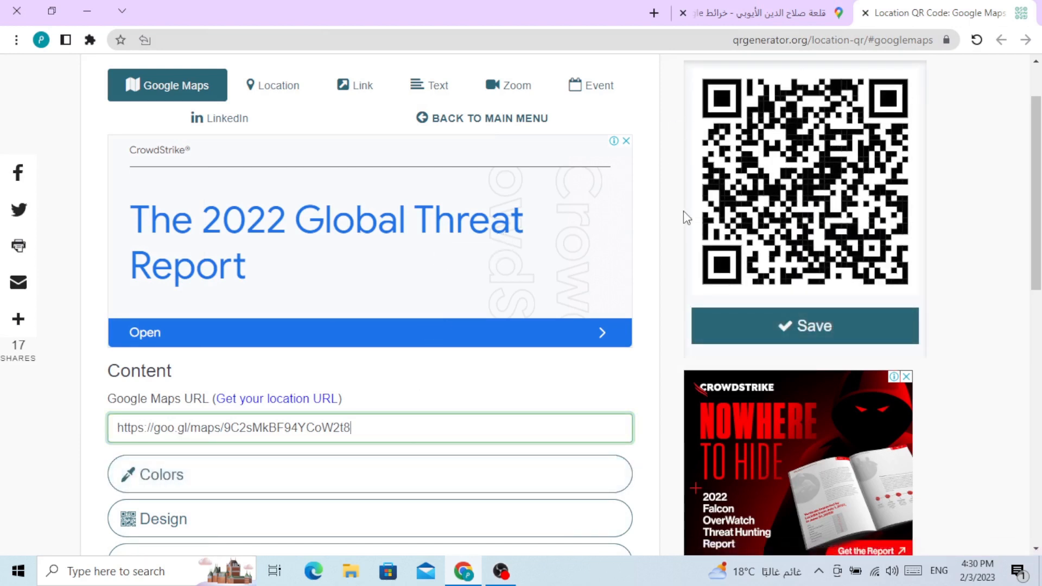
Step: Close the Citadel's share dialog in Google Maps and return to QR Generator
left_click(797, 8)
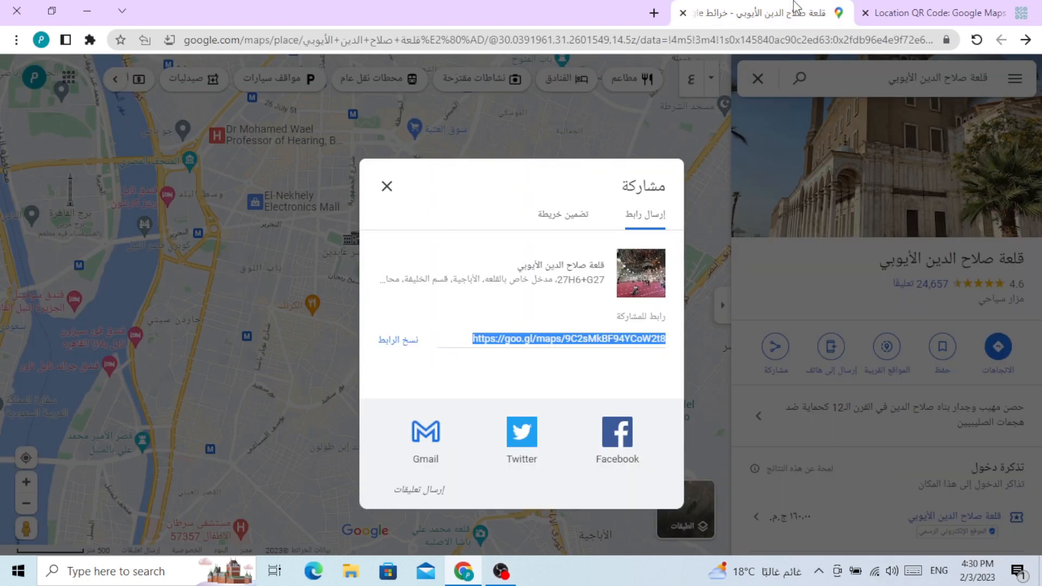
left_click(380, 187)
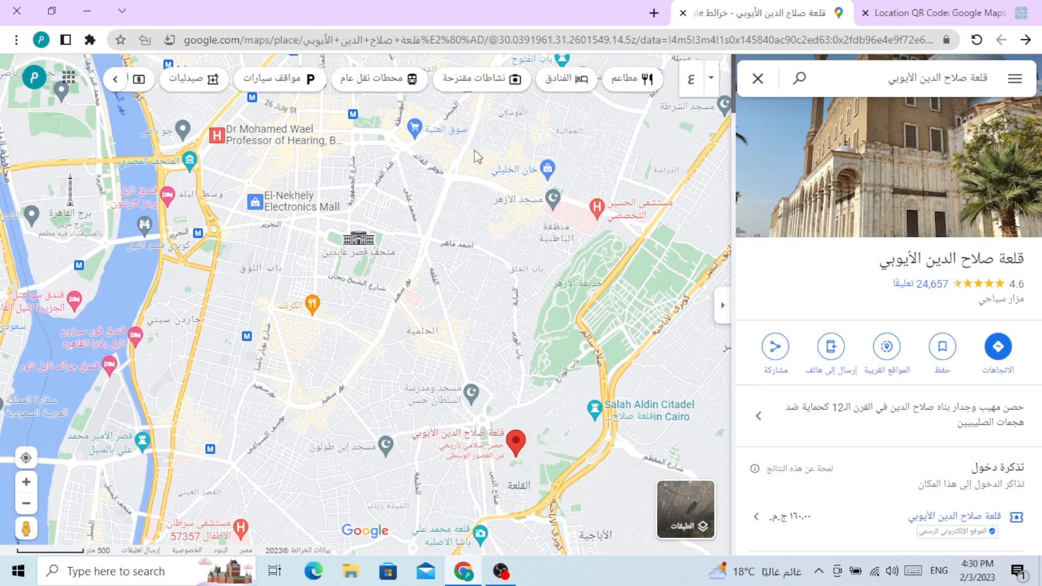
left_click(966, 10)
Step: Change the QR code type to Location and search its map for CAIRO
scroll(307, 317, "up", 2)
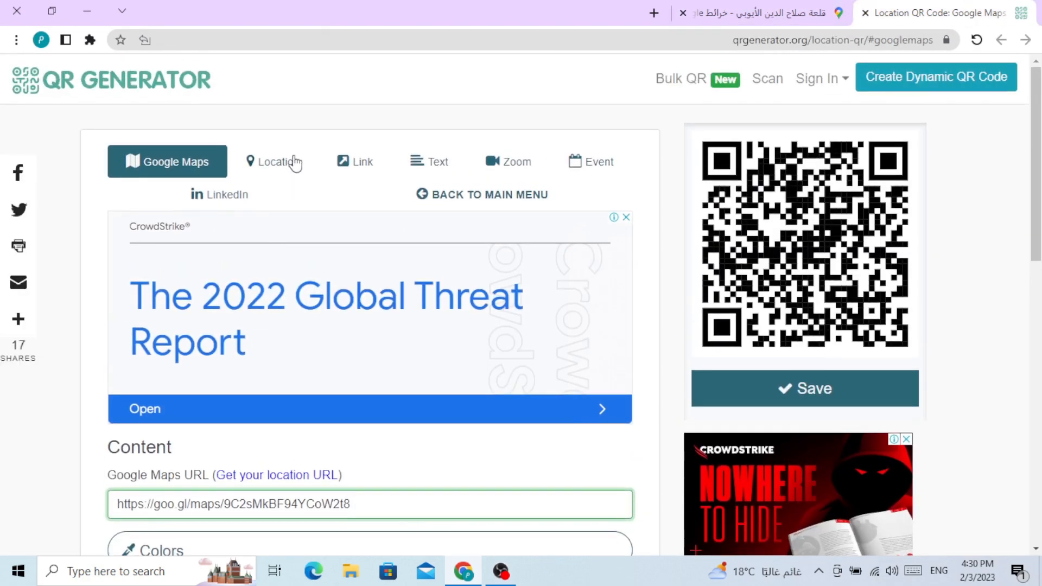
left_click(281, 165)
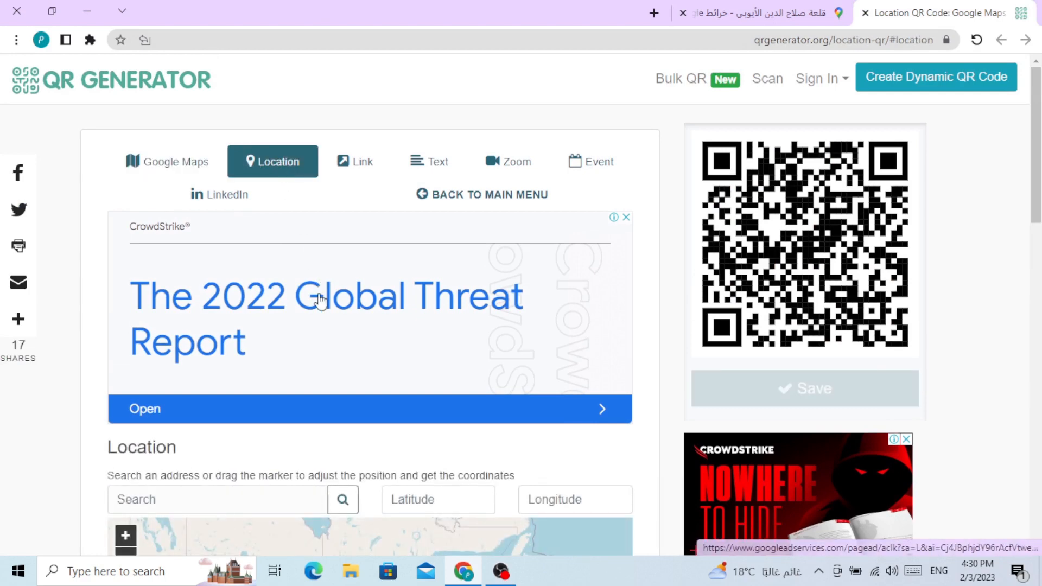
scroll(327, 295, "down", 3)
scroll(243, 302, "down", 1)
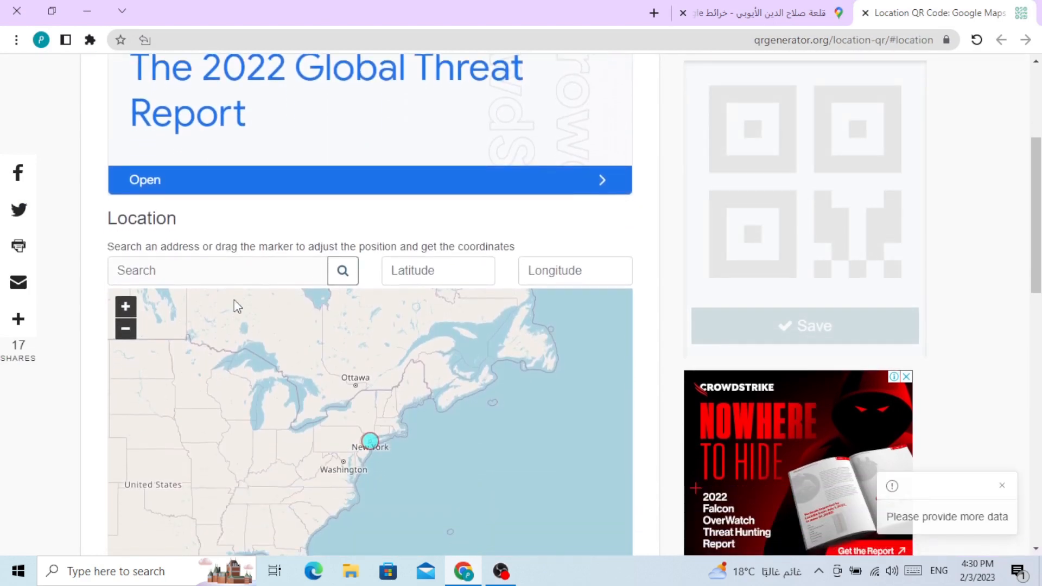
scroll(212, 268, "down", 2)
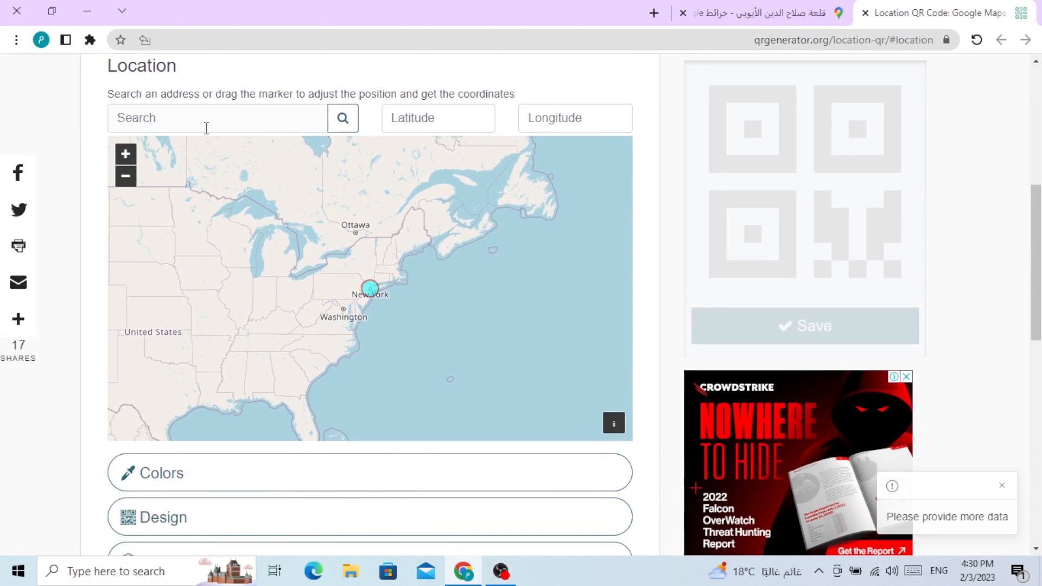
left_click(179, 121)
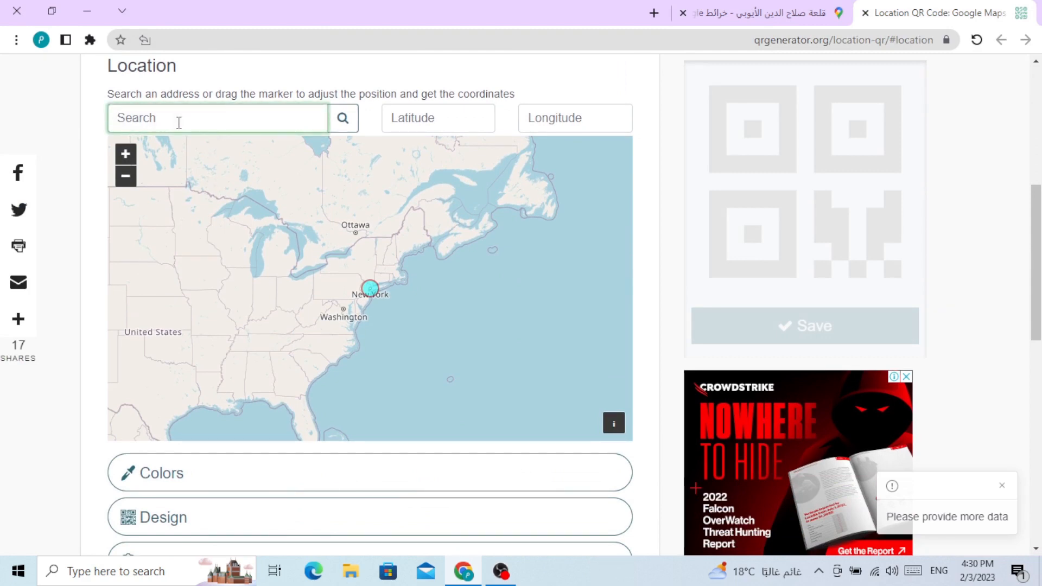
type("CA")
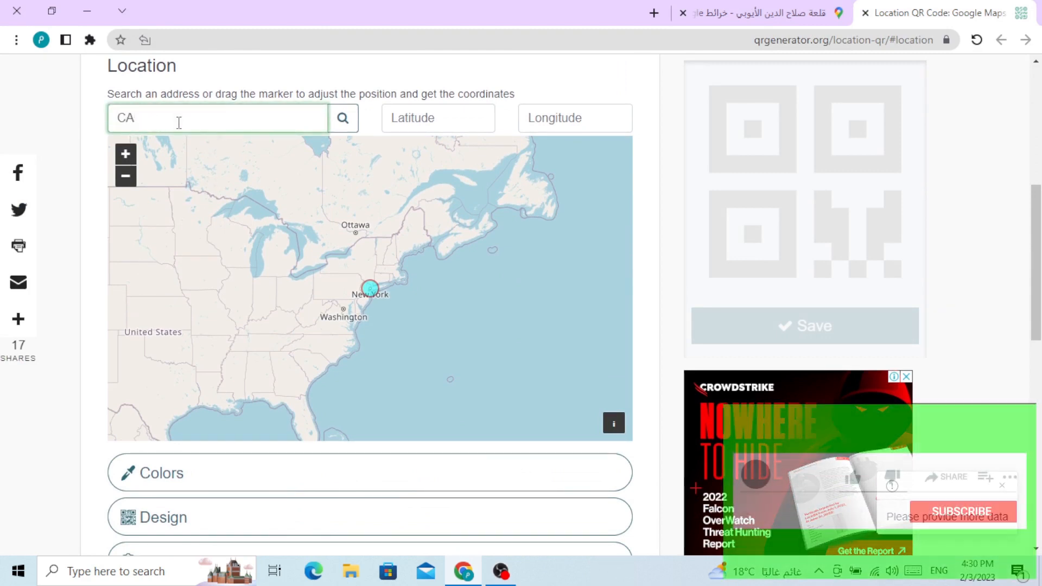
type("IRO")
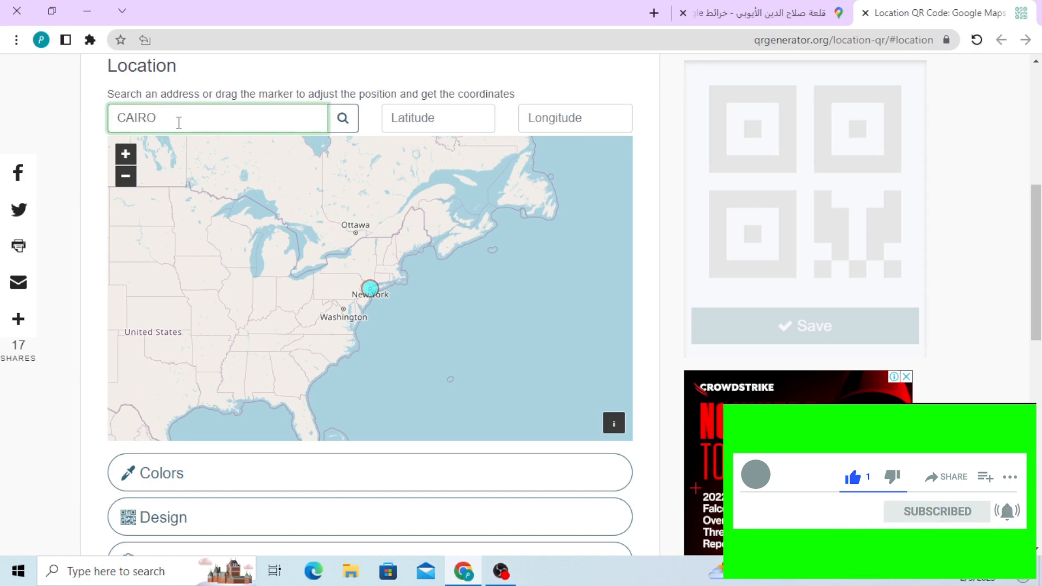
left_click(343, 118)
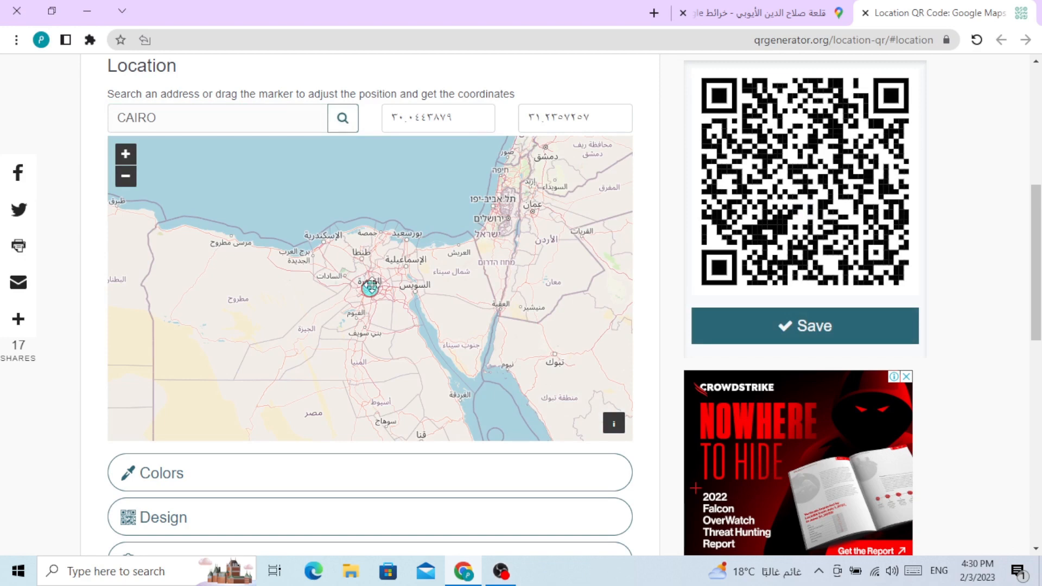
Step: Move the location marker slightly northeast of central Cairo, to about latitude 30.059 and longitude 31.257
scroll(373, 297, "down", 5)
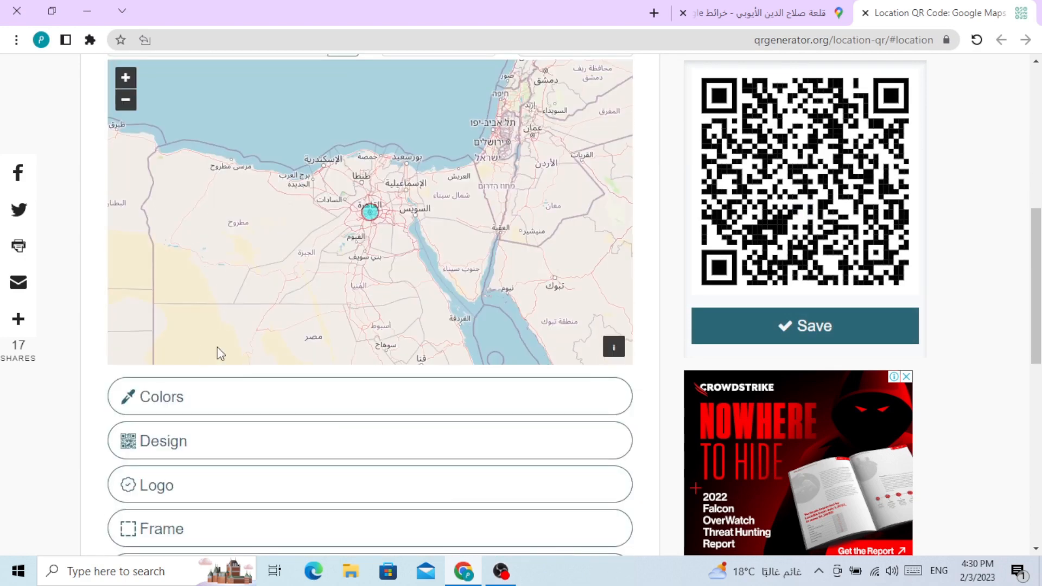
scroll(347, 257, "up", 1)
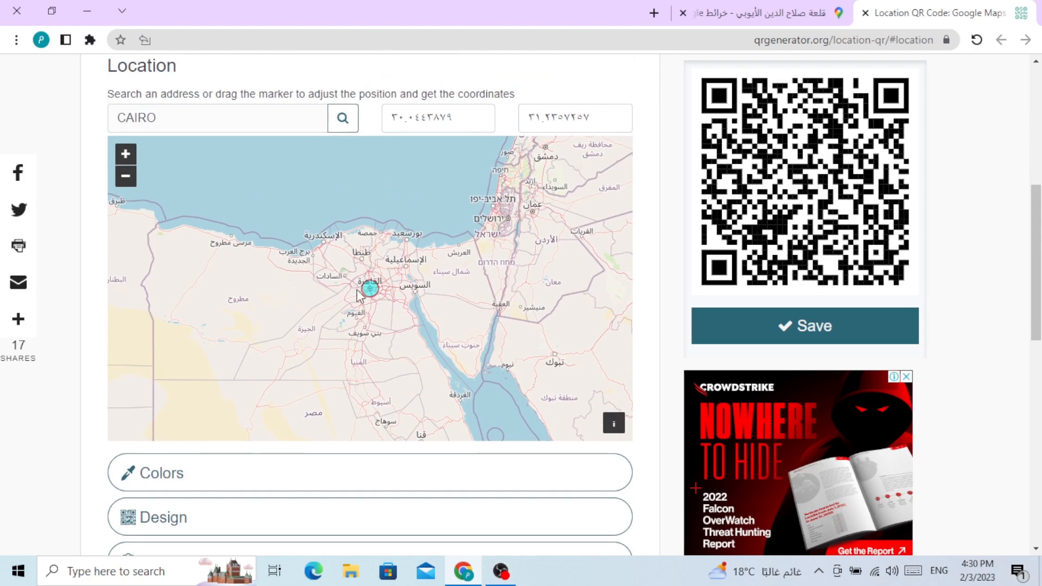
left_click(126, 158)
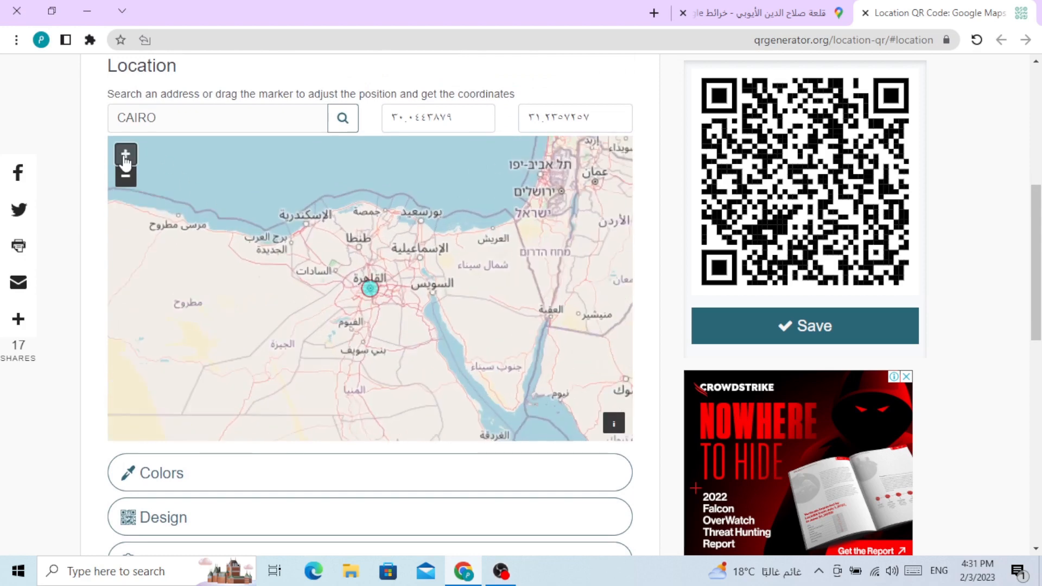
left_click(125, 158)
left_click(125, 158)
mouse_move(362, 286)
left_mouse_down()
mouse_move(378, 278)
mouse_move(424, 302)
mouse_move(388, 276)
mouse_move(335, 316)
mouse_move(390, 352)
mouse_move(390, 282)
mouse_move(391, 293)
mouse_move(377, 285)
left_mouse_up()
Step: Move the location marker southeast of central Cairo, to about latitude 30.030 and longitude 31.286
scroll(378, 328, "up", 1)
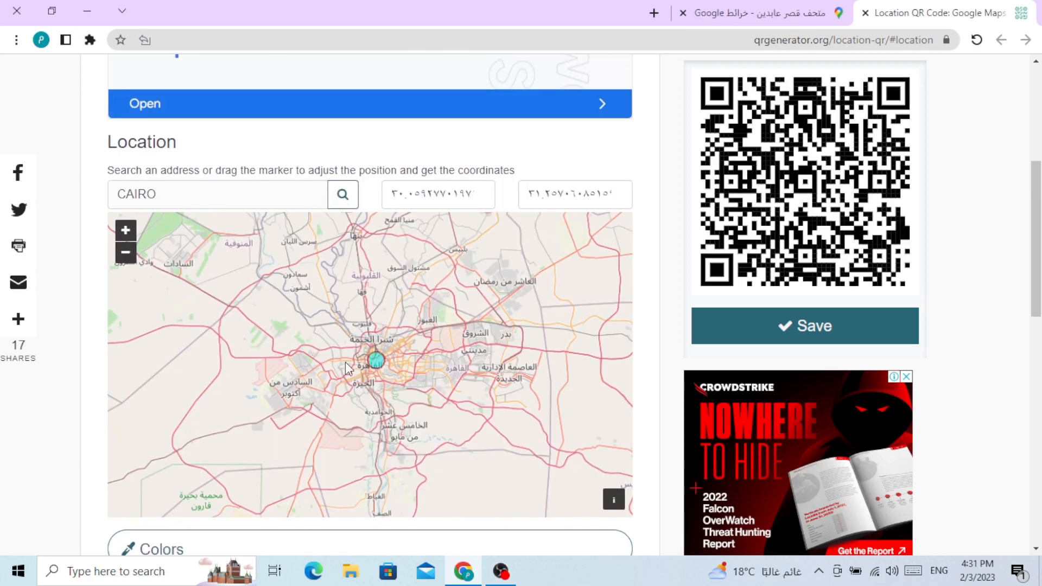
scroll(345, 362, "up", 2)
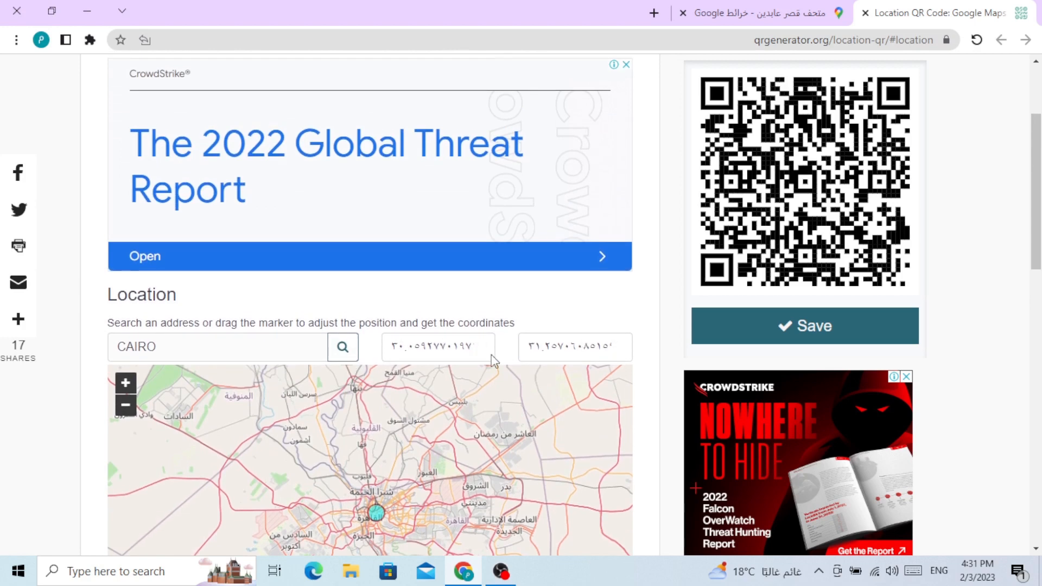
scroll(496, 347, "down", 1)
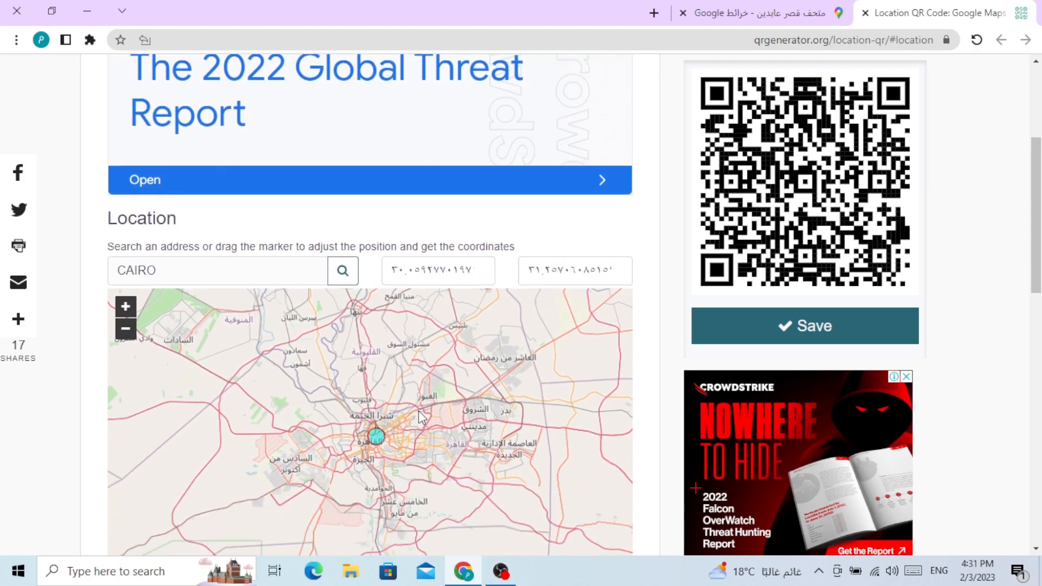
scroll(415, 419, "up", 1)
scroll(377, 362, "down", 2)
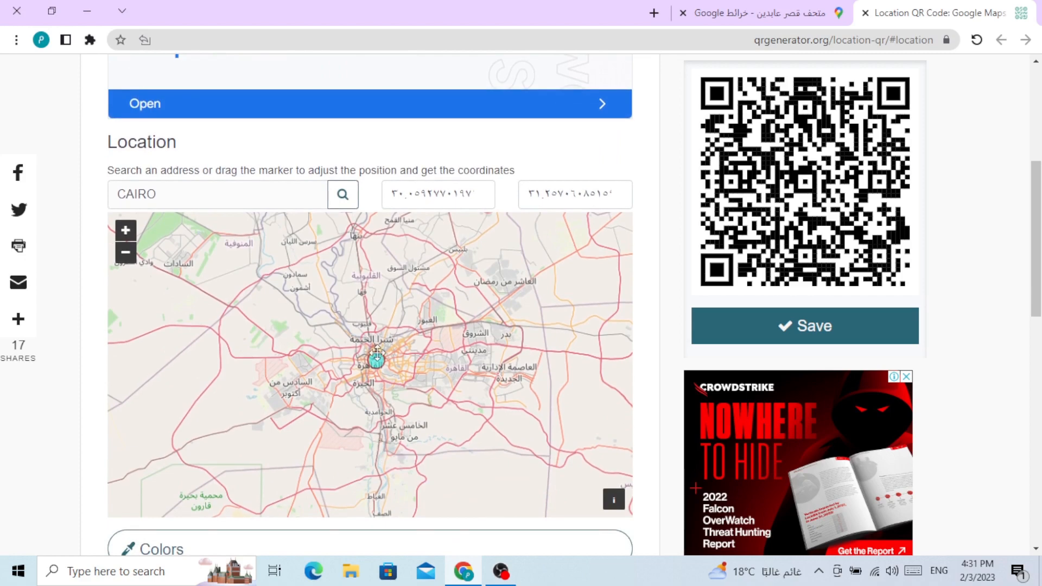
left_click_drag(377, 362, 384, 369)
left_click(125, 230)
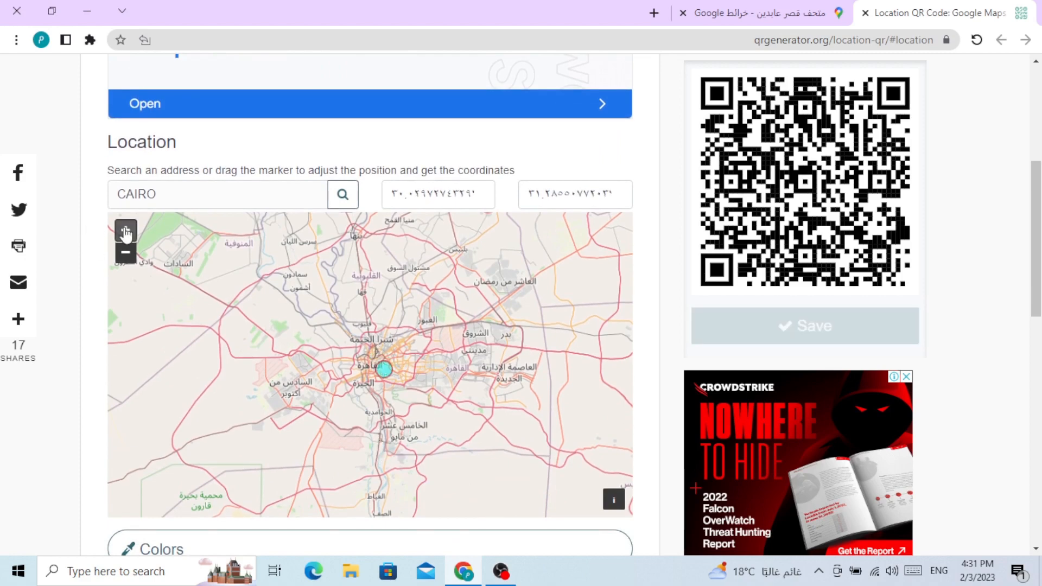
left_click(126, 230)
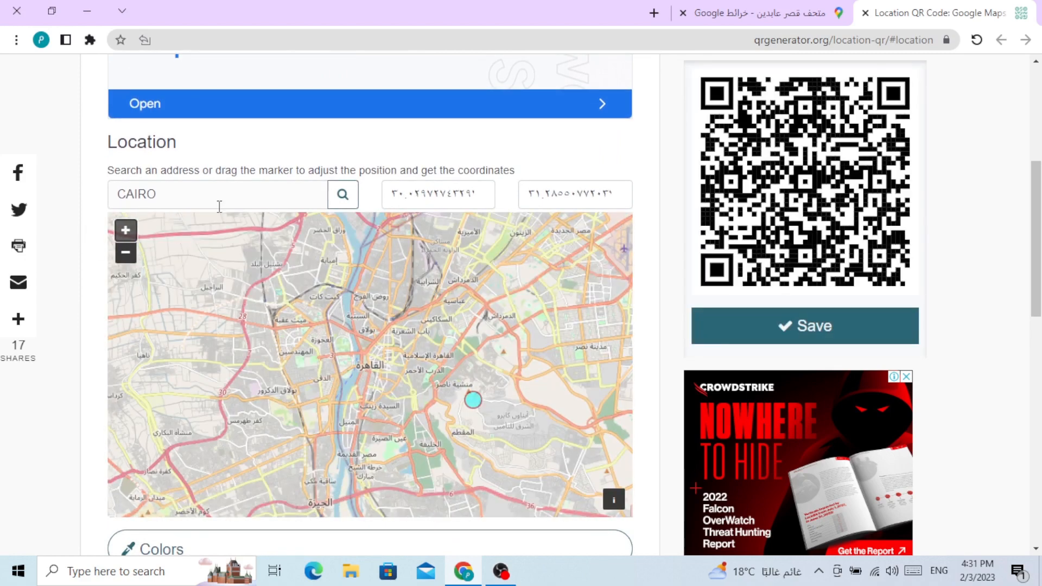
Step: Return to the Google Maps QR code type and review its content URL, customization sections and code preview
scroll(299, 320, "up", 5)
left_click(193, 175)
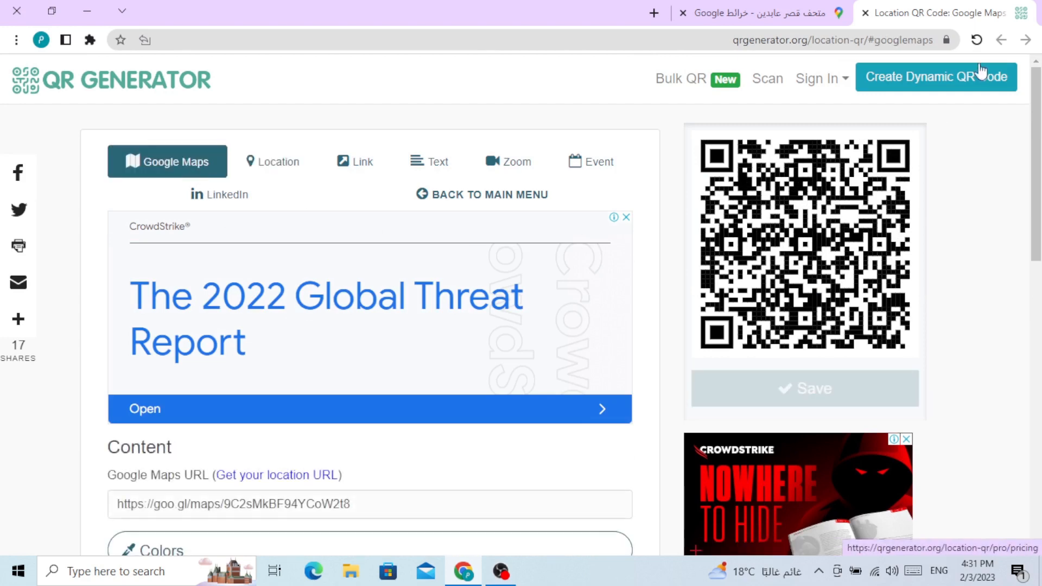
left_click(788, 9)
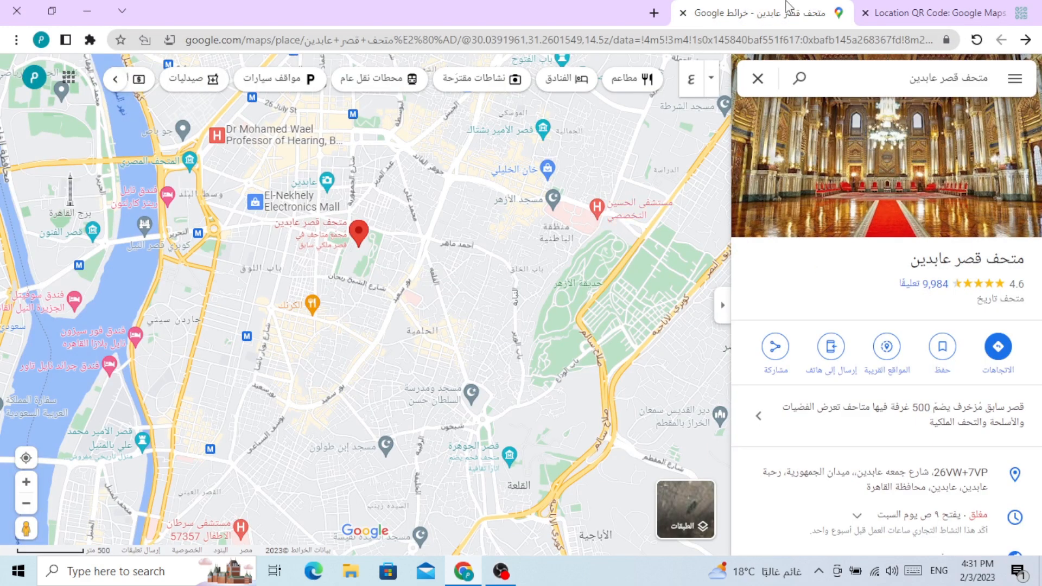
left_click(923, 13)
scroll(353, 206, "down", 4)
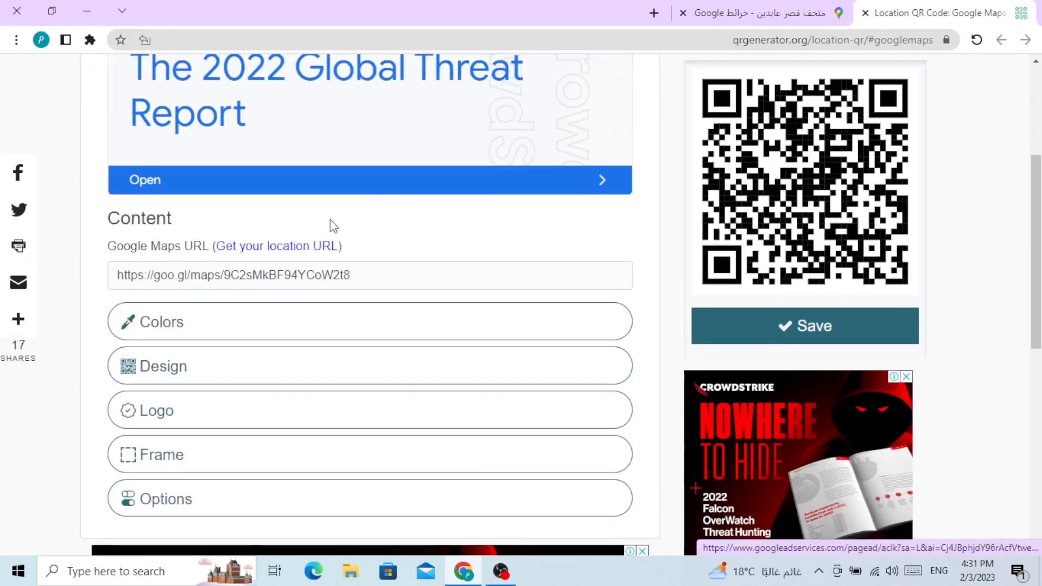
scroll(374, 244, "down", 1)
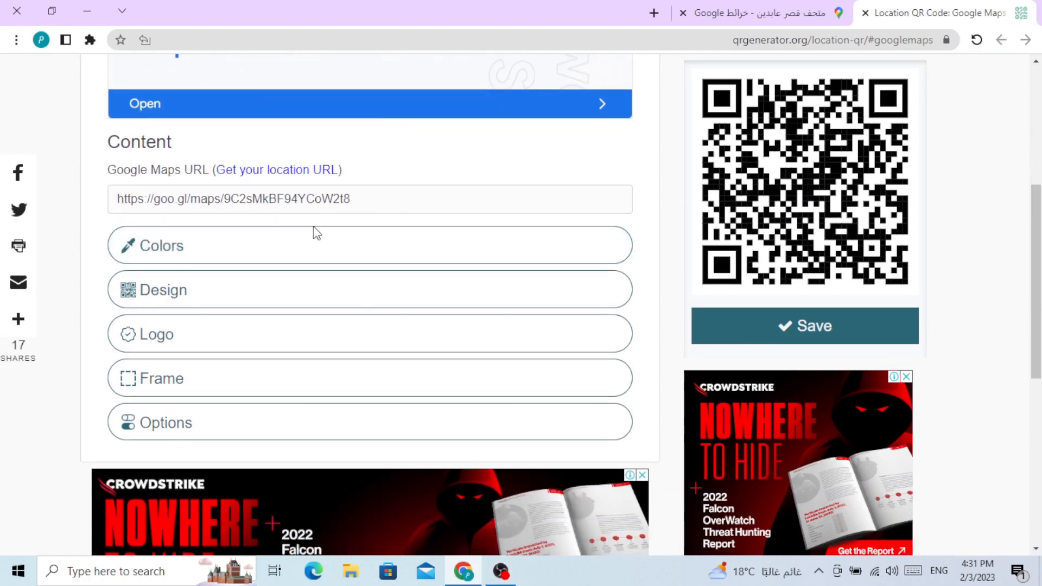
scroll(442, 349, "up", 3)
scroll(816, 198, "up", 3)
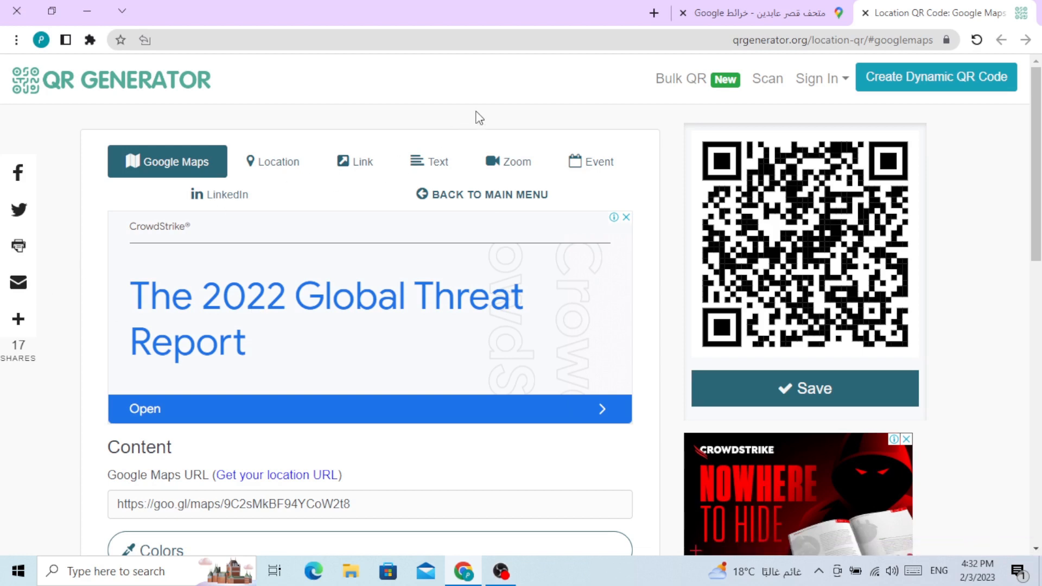
Step: Change the QR code type to Zoom and view its meeting ID and password fields
left_click(495, 163)
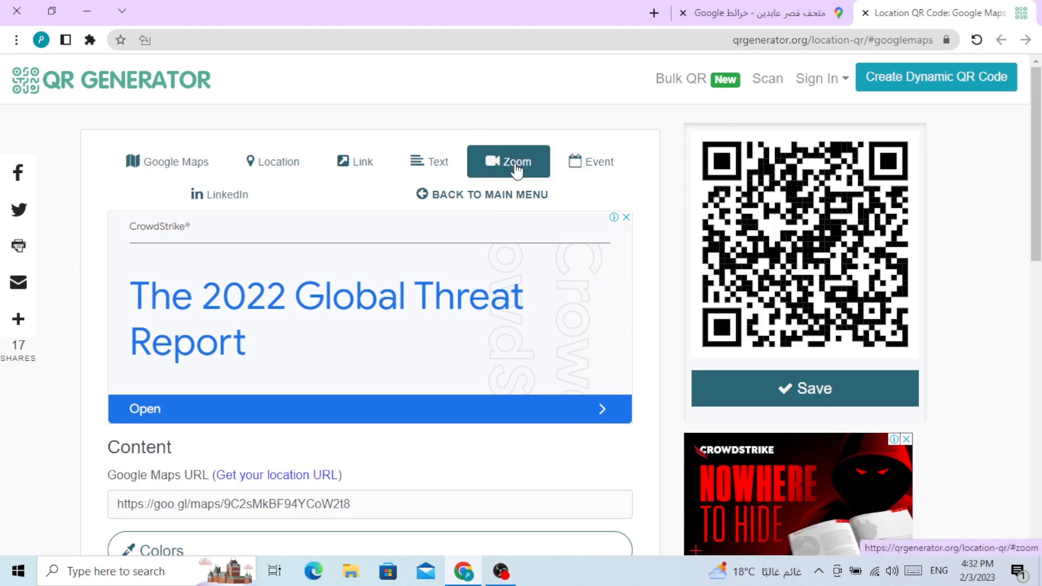
scroll(428, 184, "up", 2)
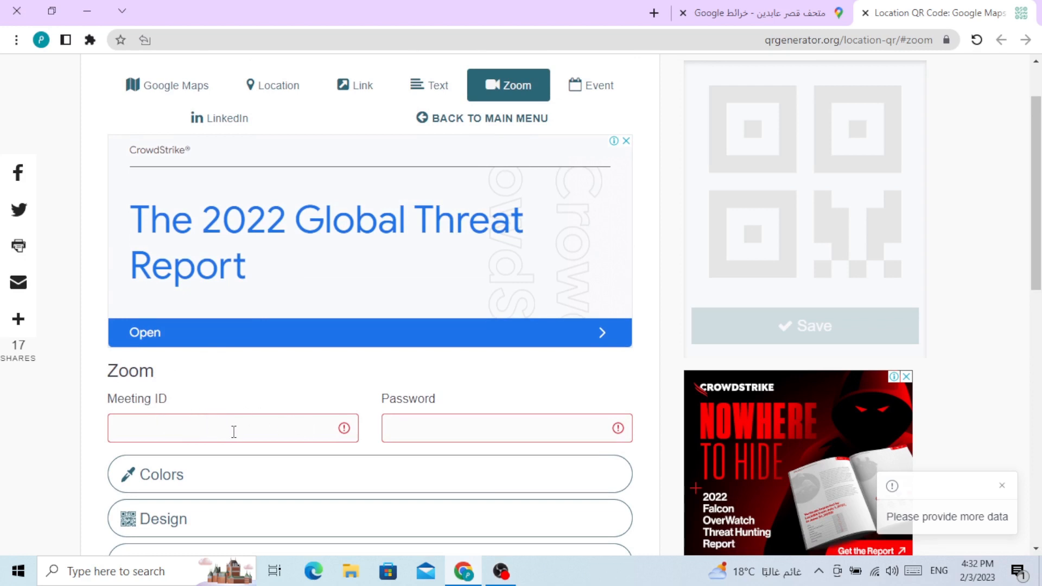
Step: Review the Zoom QR code's meeting ID and password fields and the customization sections beneath them
scroll(544, 409, "up", 1)
scroll(509, 439, "down", 3)
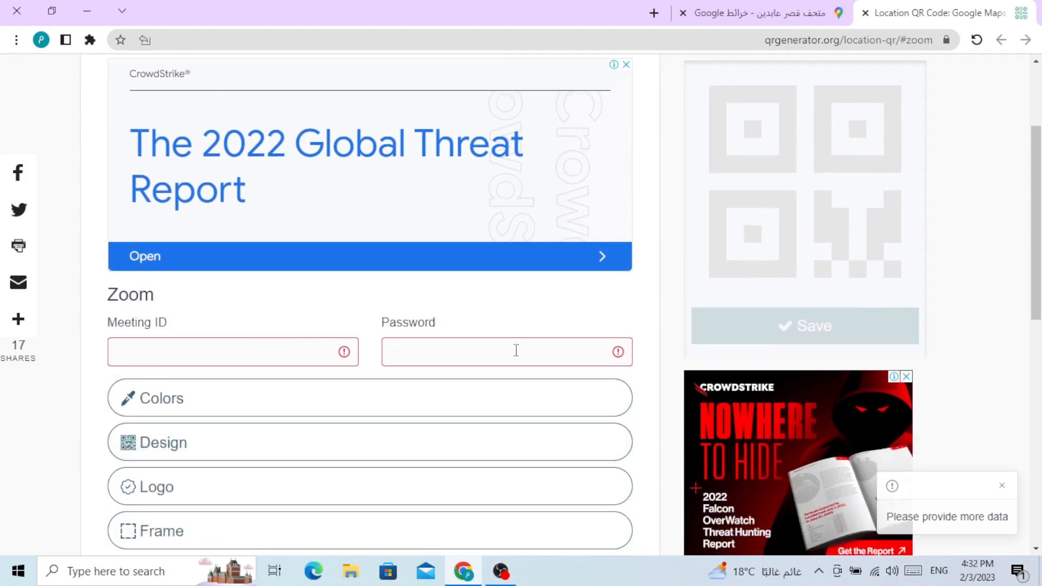
scroll(700, 200, "up", 3)
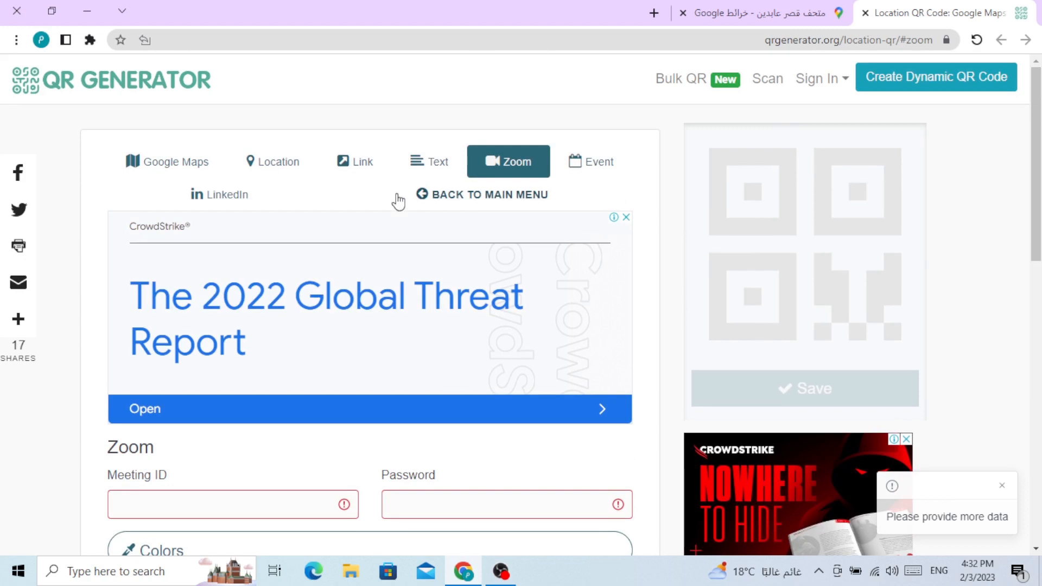
Step: View the Link code type and open the LinkedIn QR code page, closing the advertisement
left_click(345, 181)
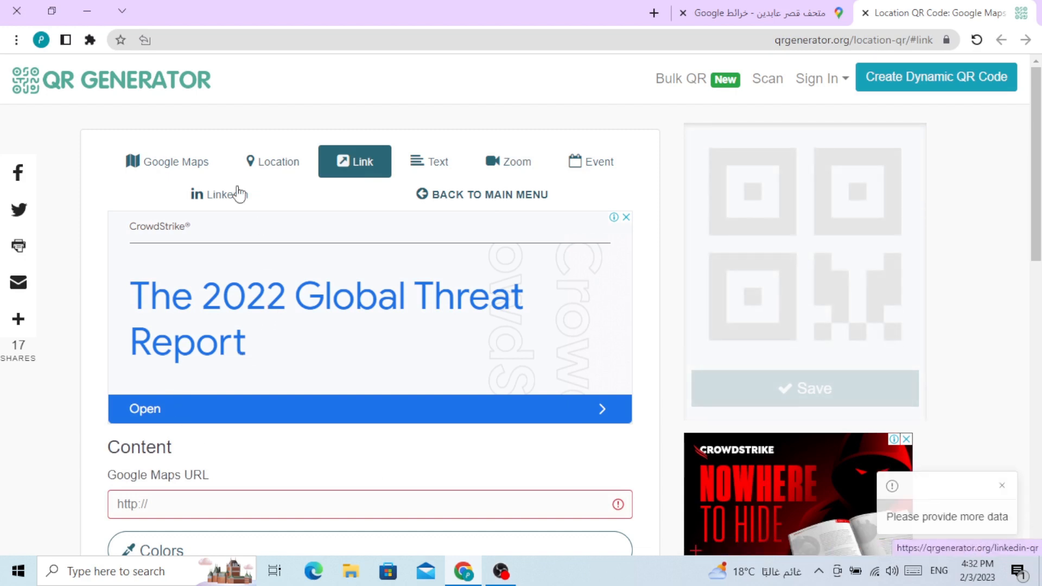
left_click(219, 197)
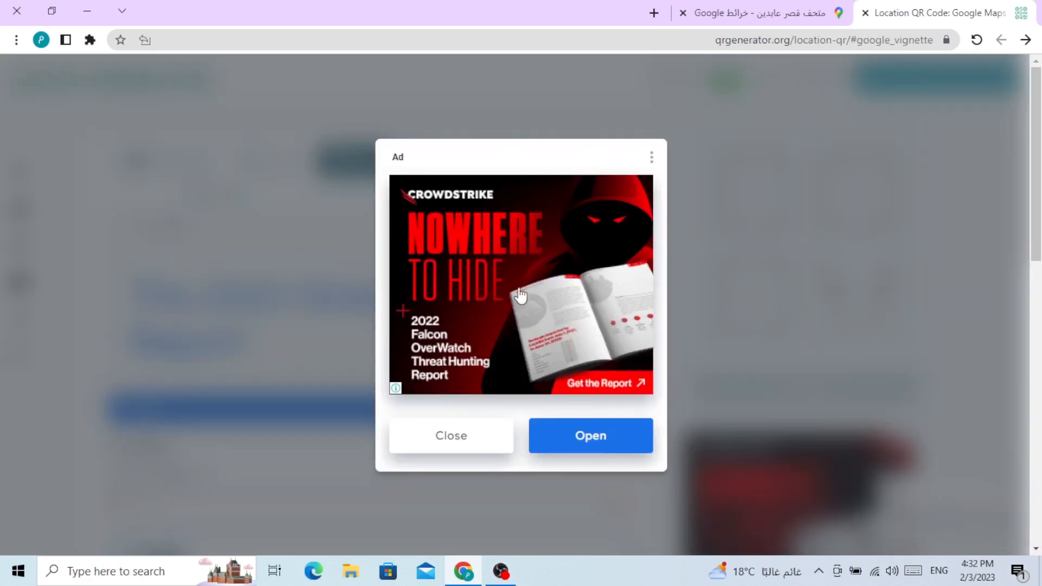
left_click(473, 448)
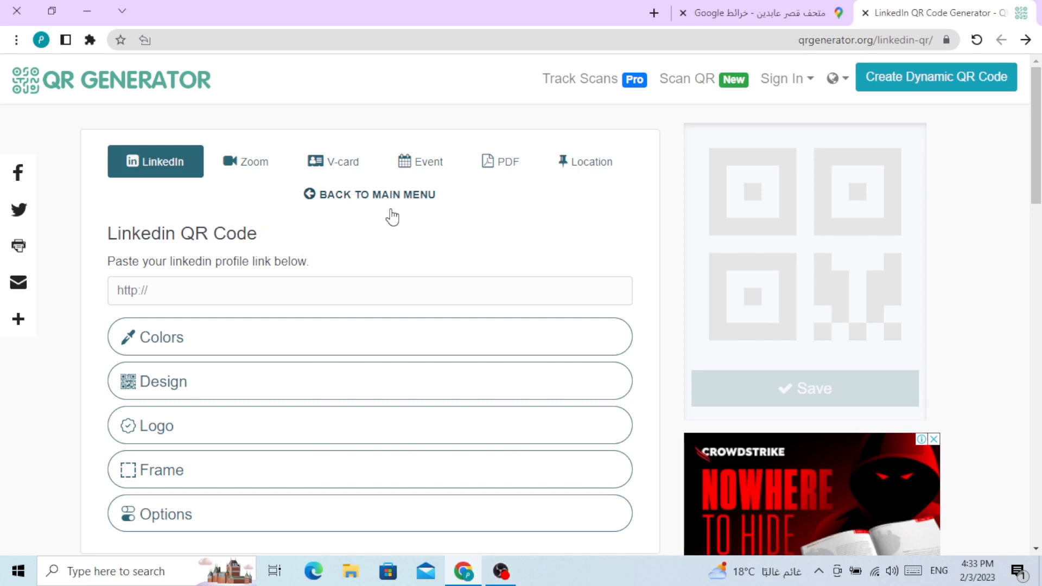
Step: View the PDF QR code type and its options, and the Event code type's fields
left_click(499, 168)
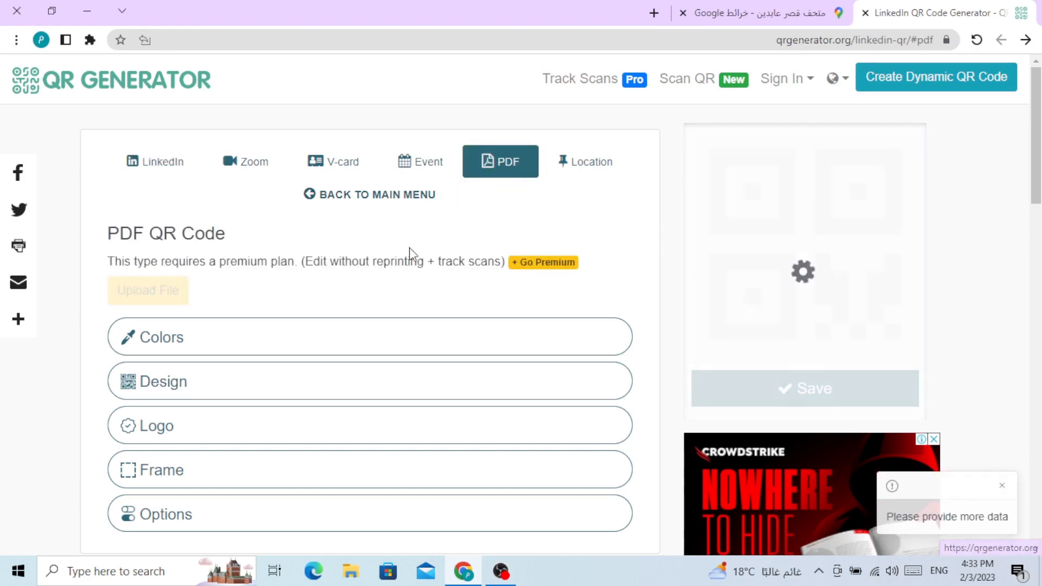
scroll(410, 251, "down", 7)
scroll(409, 251, "up", 7)
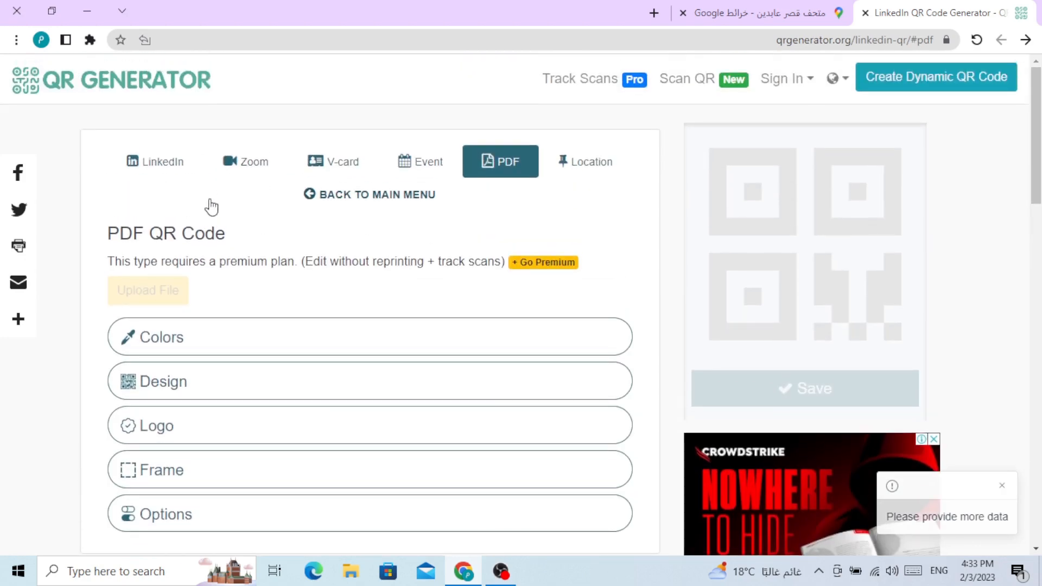
left_click(423, 161)
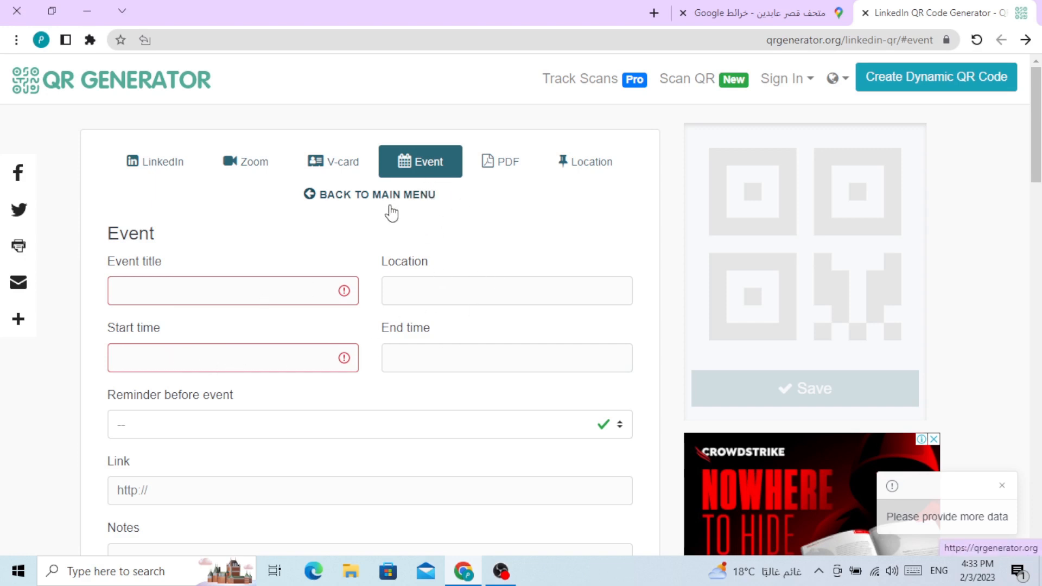
Step: Return to the generator's home page listing all QR code types
left_click(82, 88)
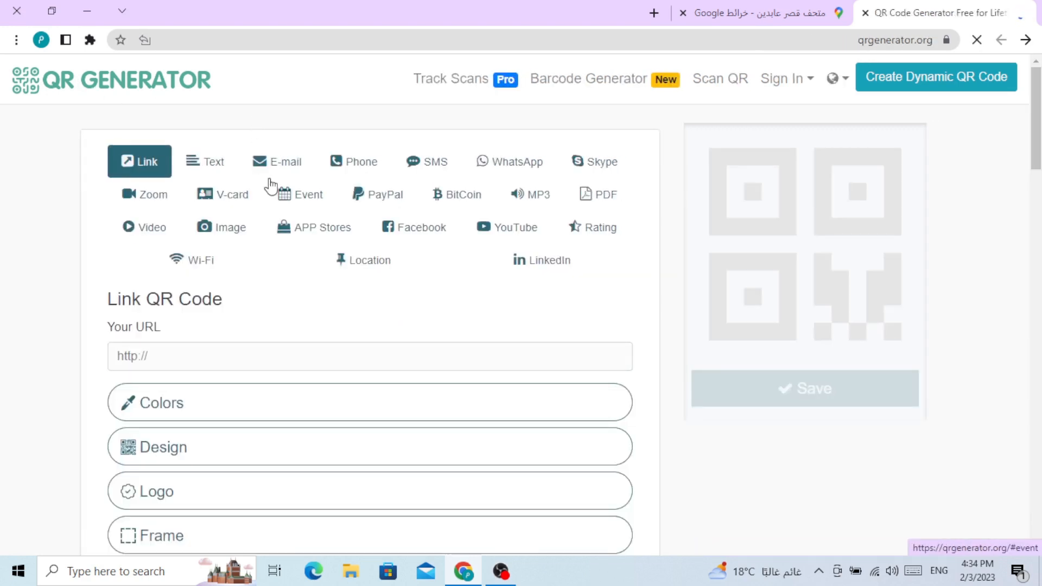
right_click(216, 225)
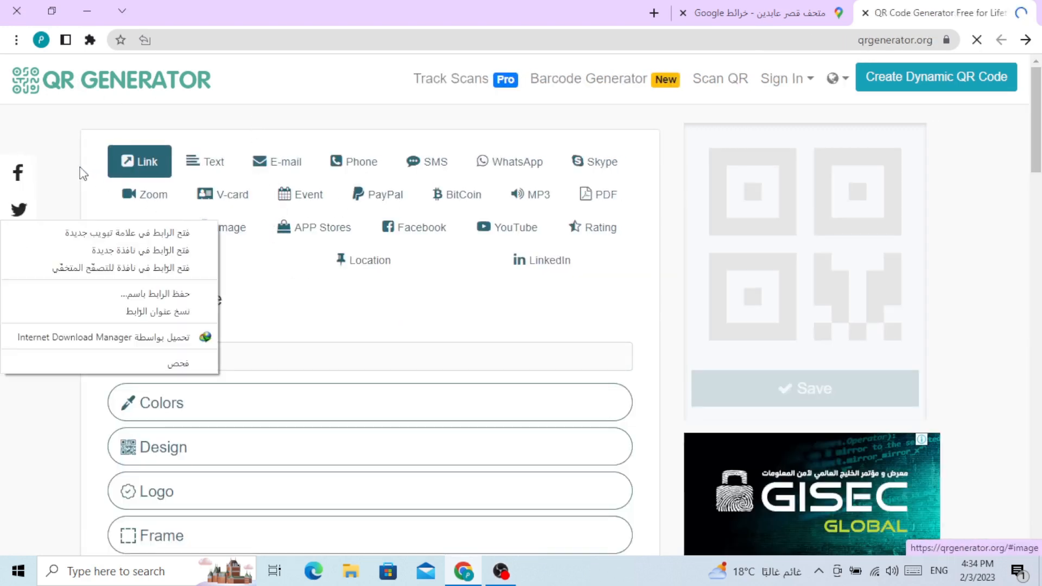
left_click(61, 160)
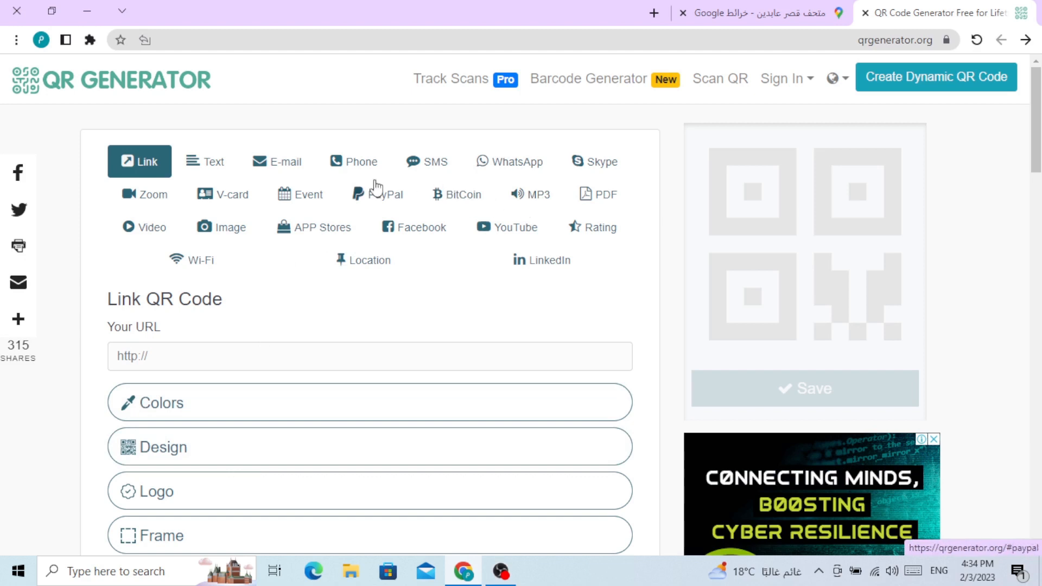
Step: View the MP3 QR code type's link field and switch to the Text code type
left_click(532, 203)
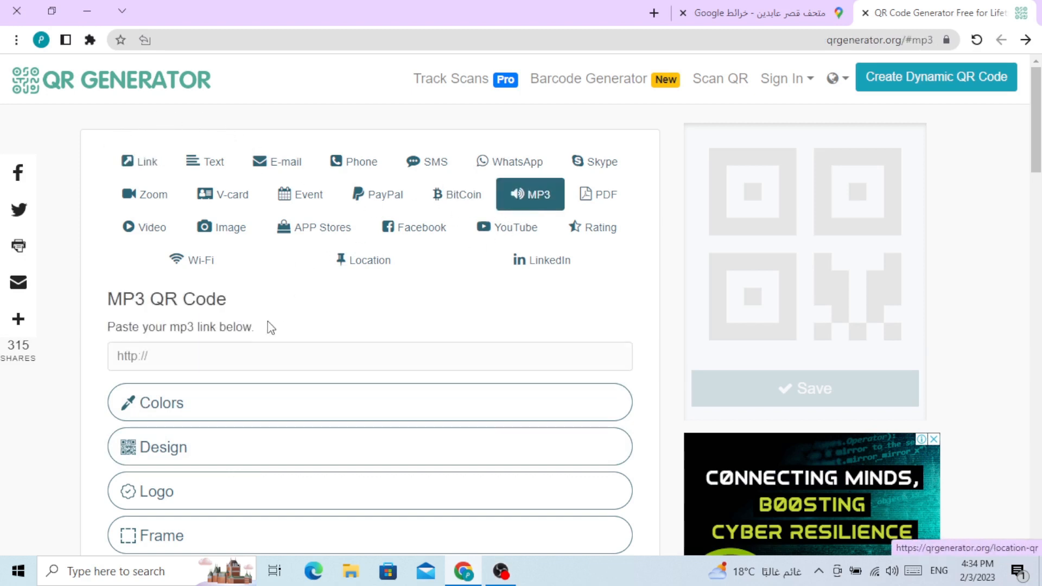
right_click(204, 357)
left_click(57, 386)
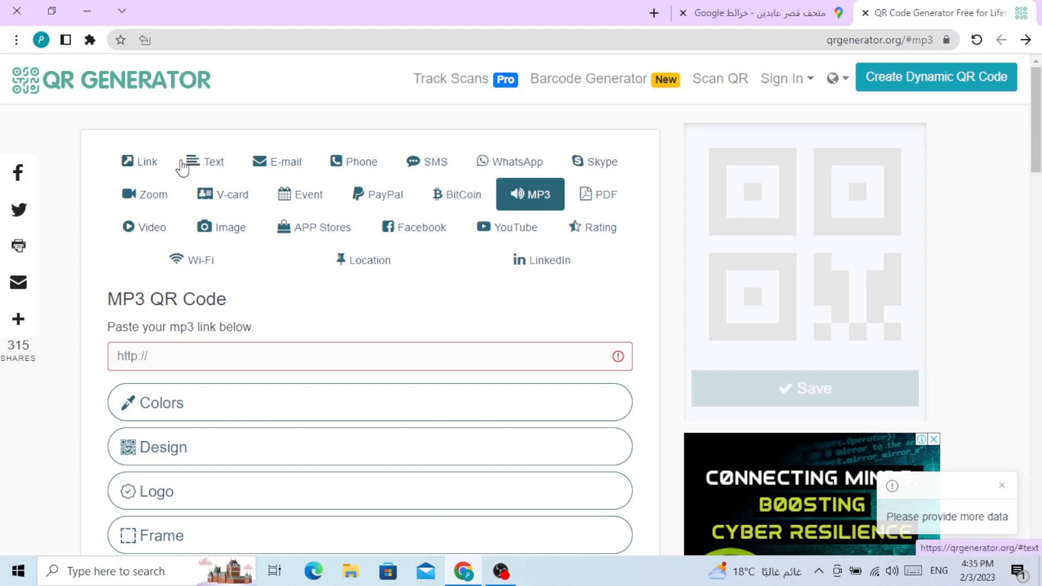
left_click(215, 166)
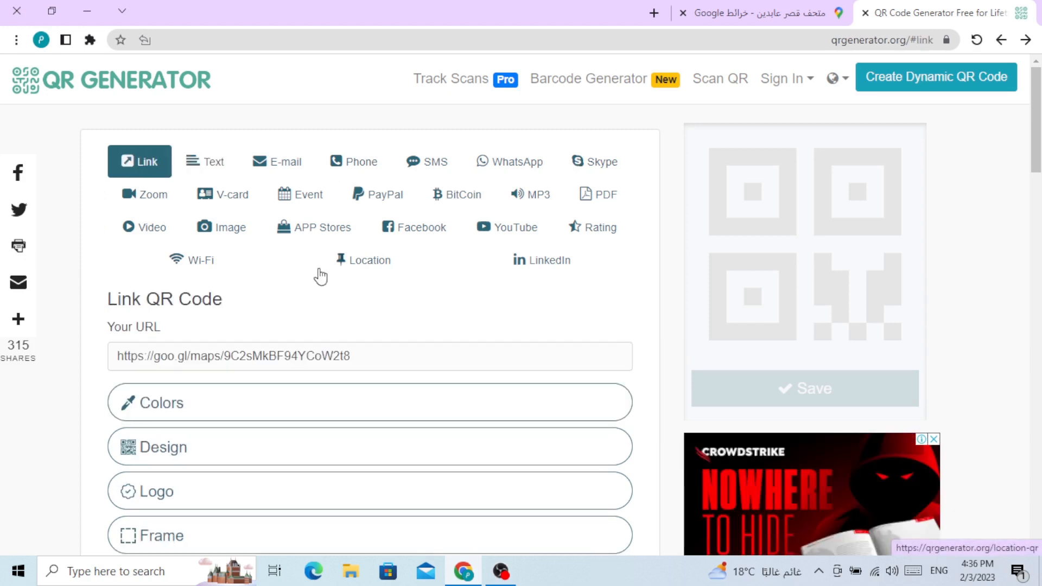
left_click(360, 261)
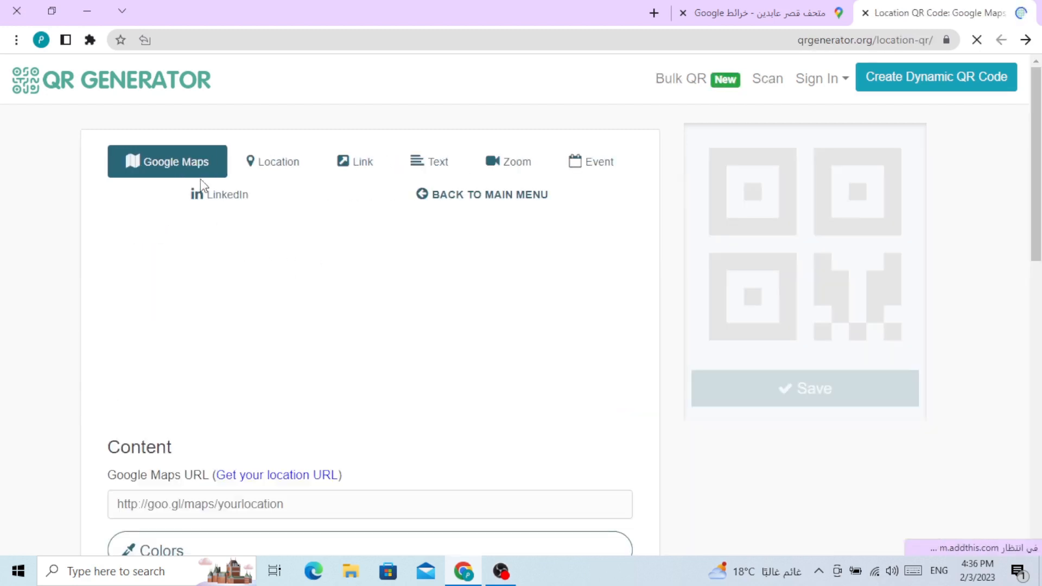
scroll(218, 290, "down", 3)
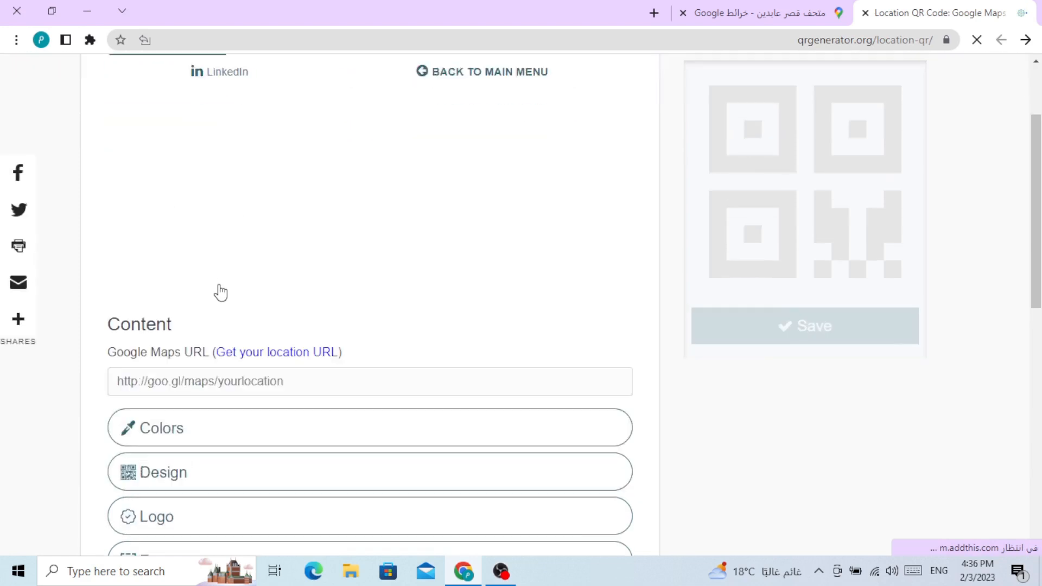
left_click(207, 347)
right_click(230, 363)
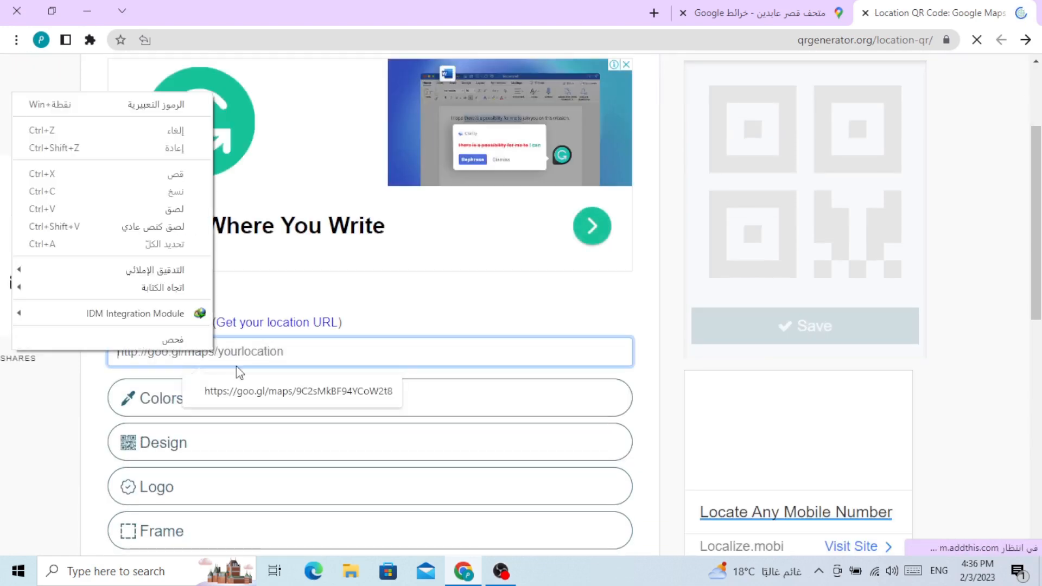
left_click(249, 394)
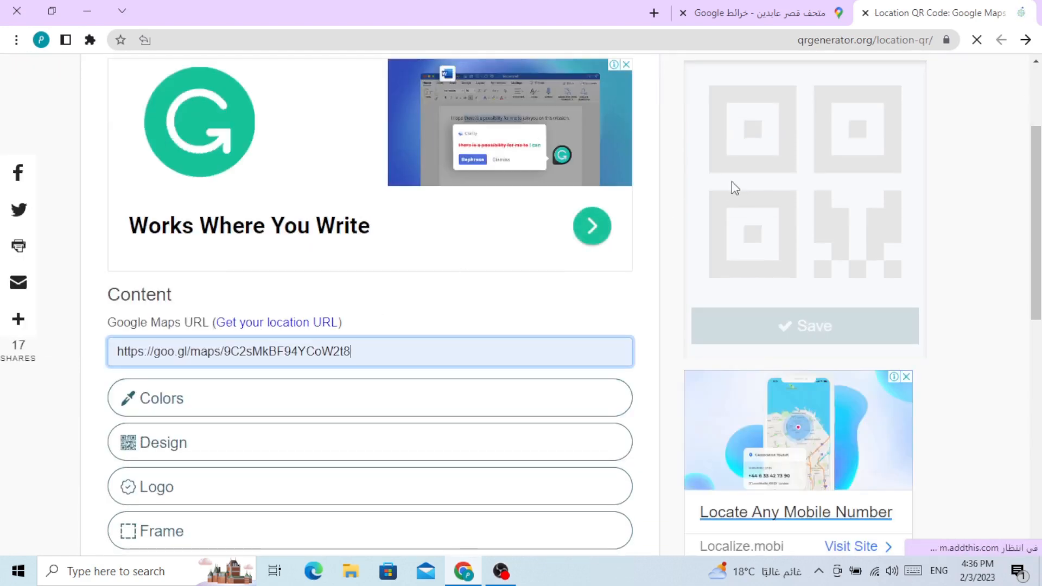
Step: Check the generated QR code preview and open the code's color settings
scroll(585, 273, "up", 3)
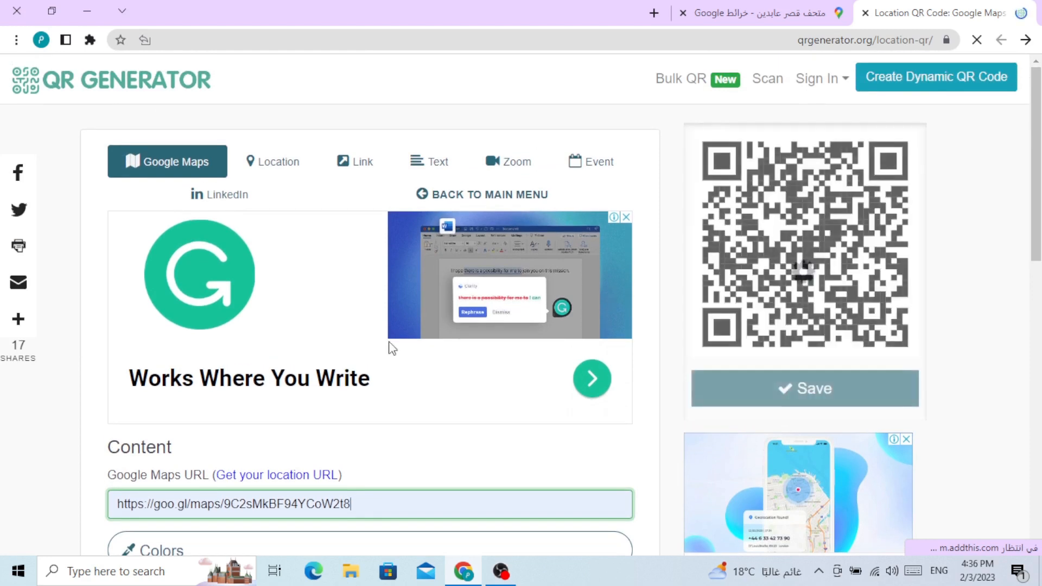
scroll(366, 439, "down", 2)
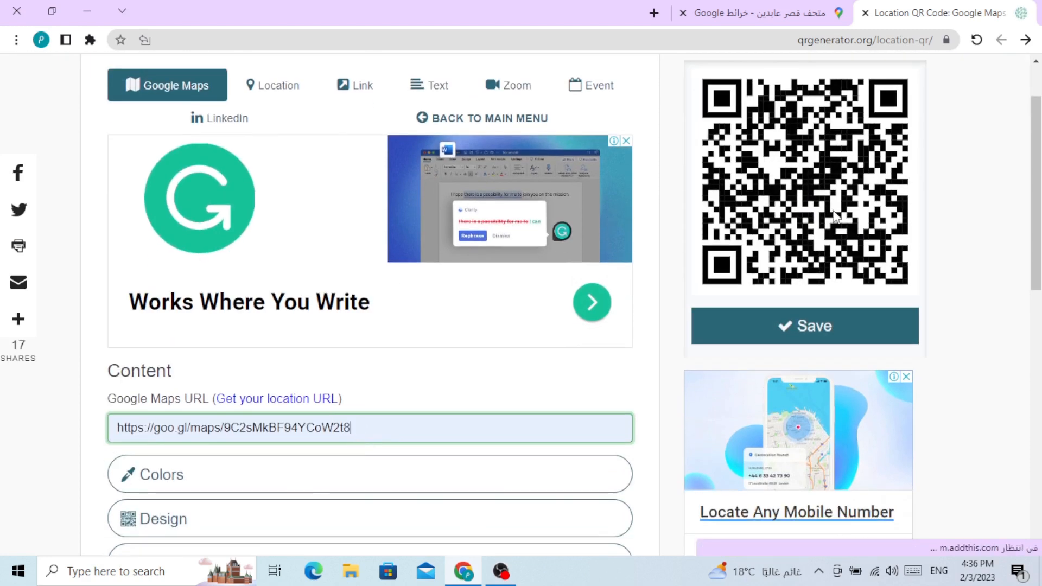
scroll(324, 464, "down", 3)
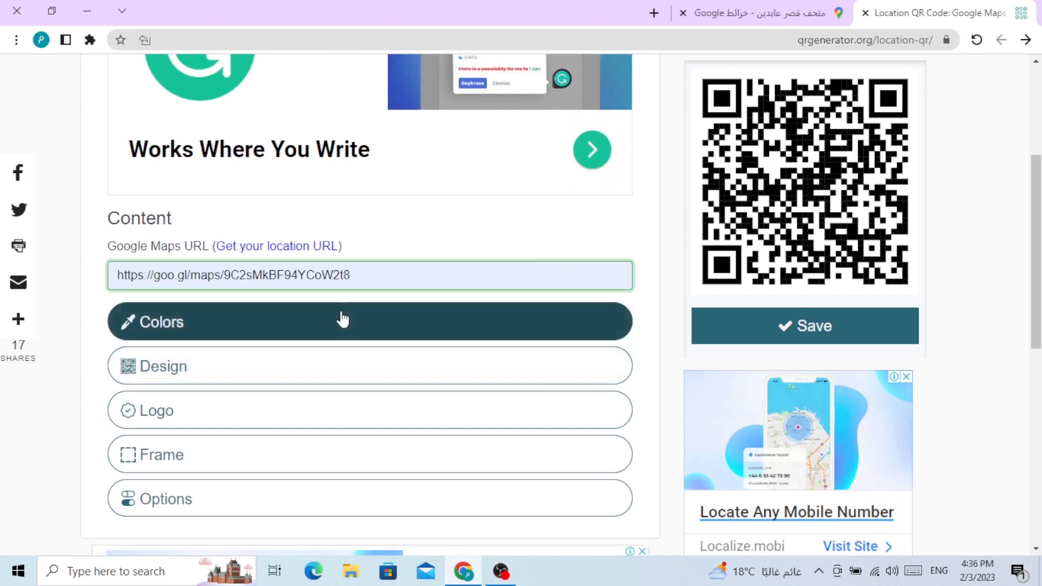
left_click(314, 331)
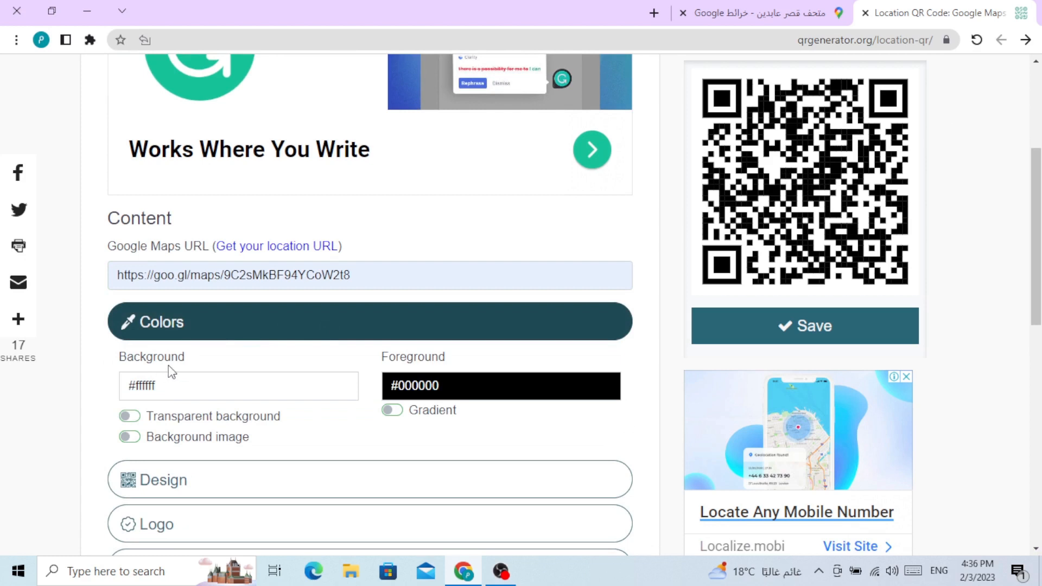
scroll(242, 367, "down", 1)
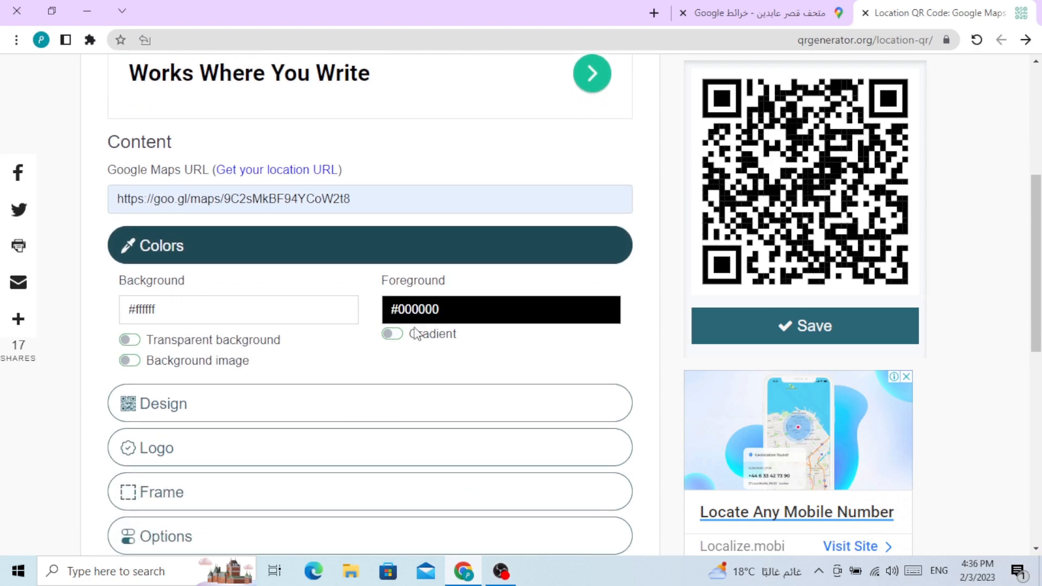
Step: Try the transparent background and background image options on the QR code
left_click(130, 340)
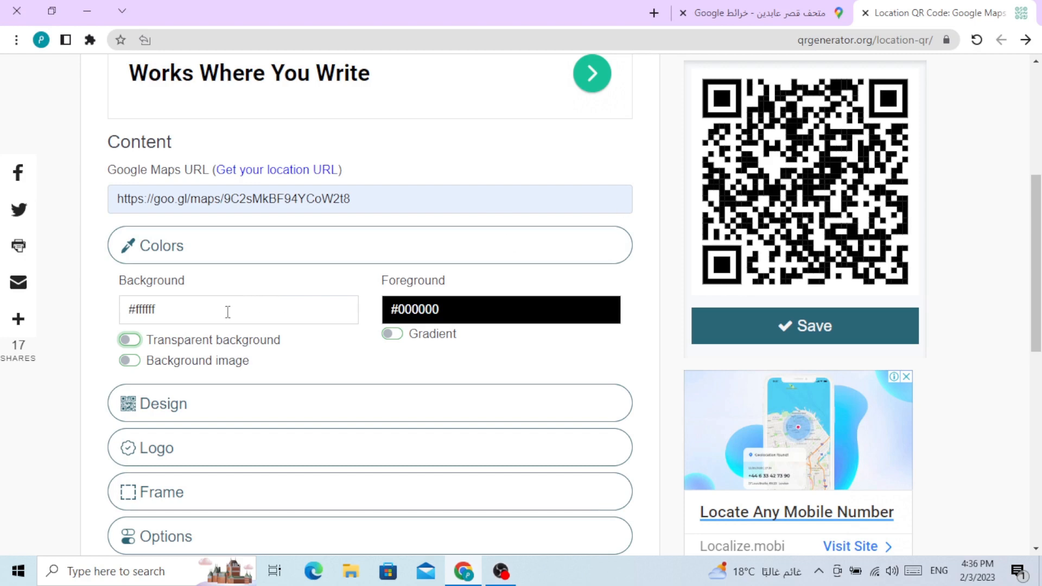
left_click(126, 342)
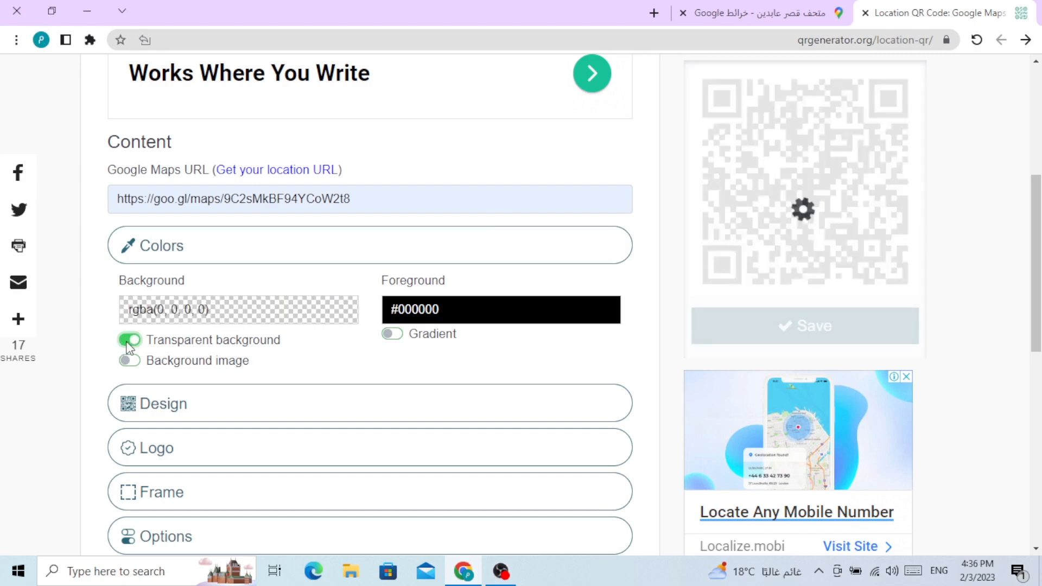
left_click(129, 347)
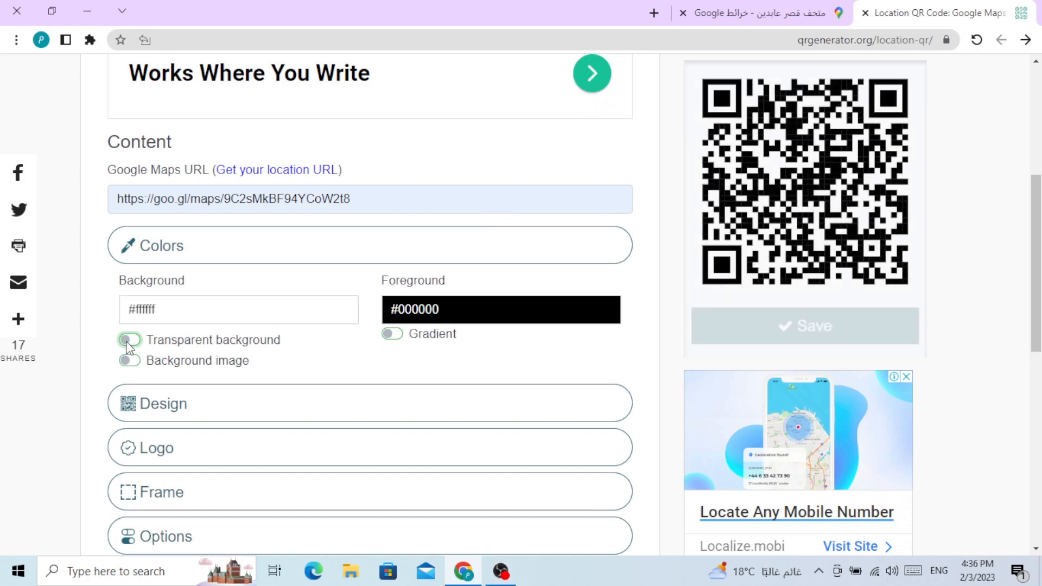
left_click(129, 361)
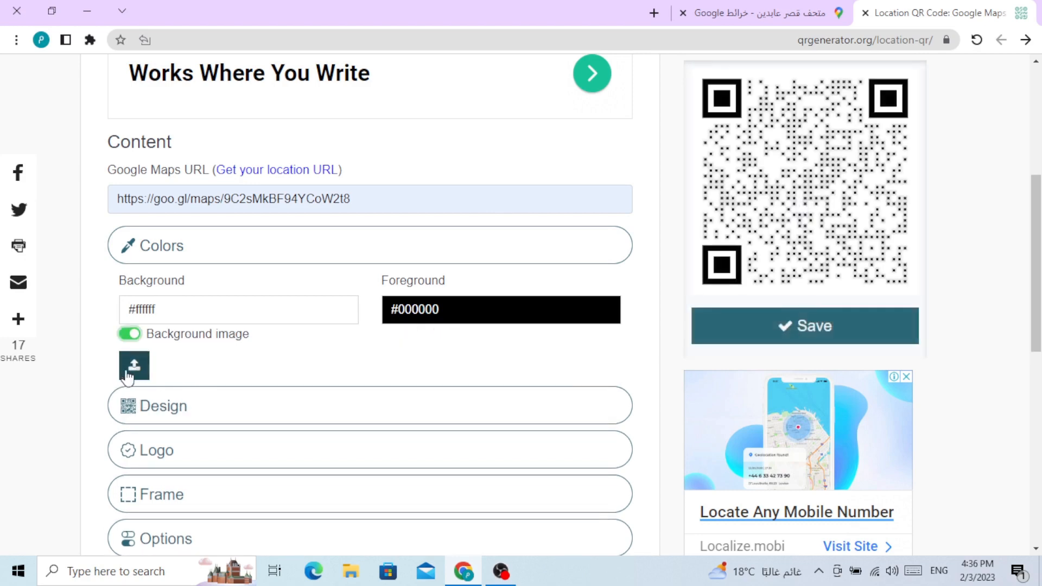
left_click(129, 334)
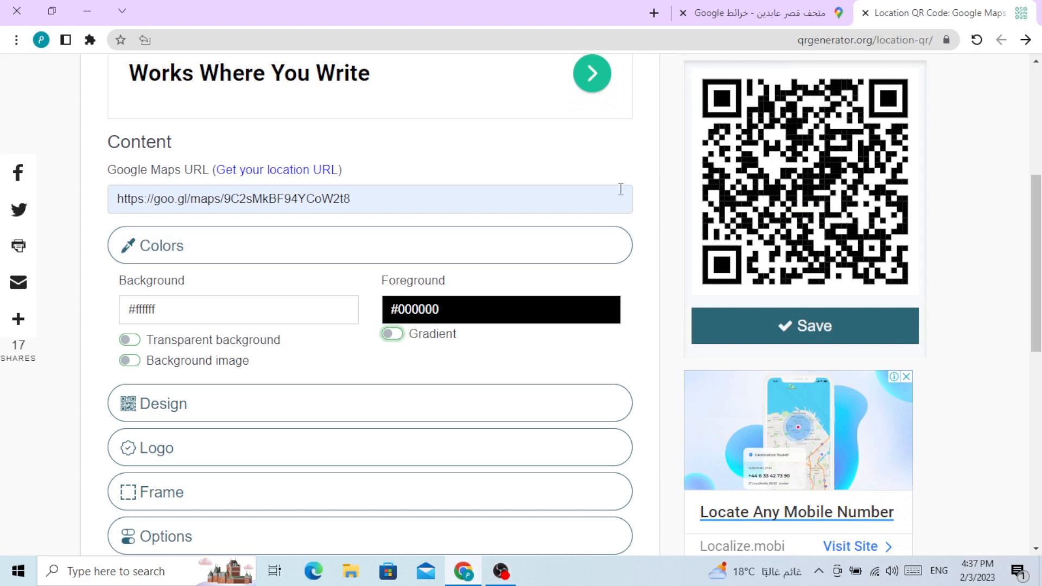
Step: Enable a foreground gradient from #000000 to #8900d5 for the QR code and try its radial style
left_click(392, 333)
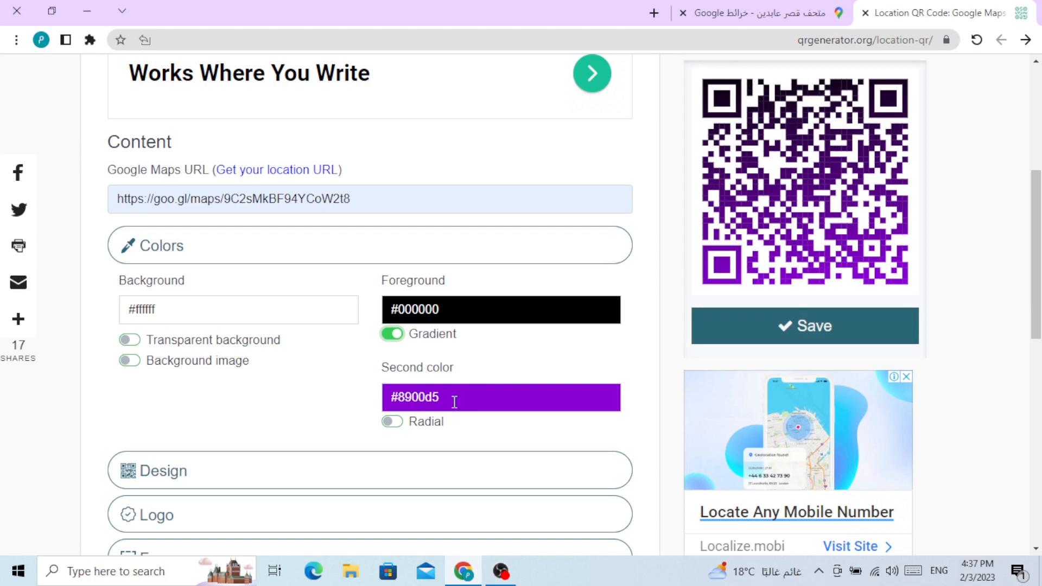
scroll(424, 402, "down", 1)
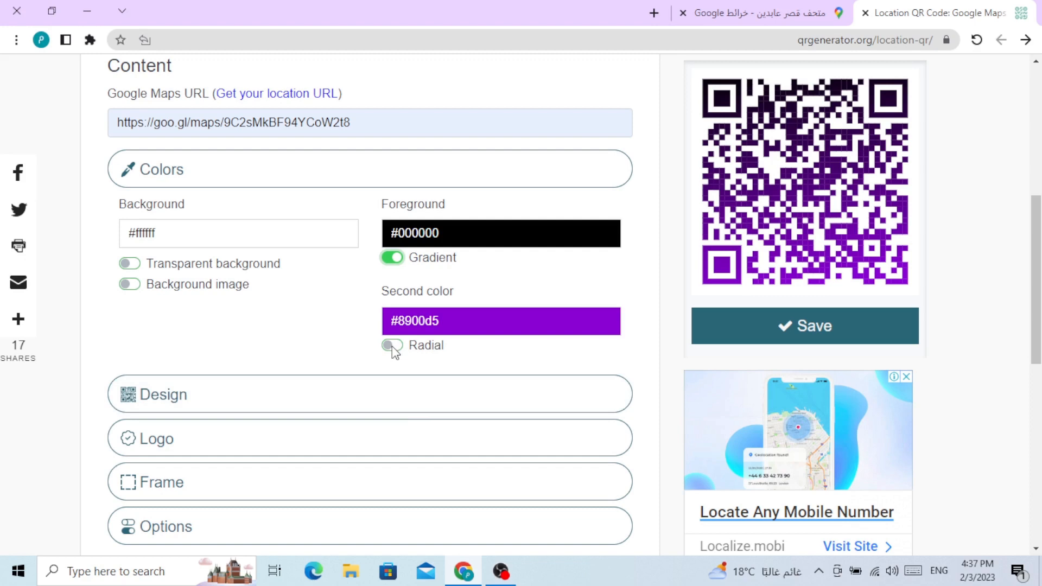
left_click(392, 346)
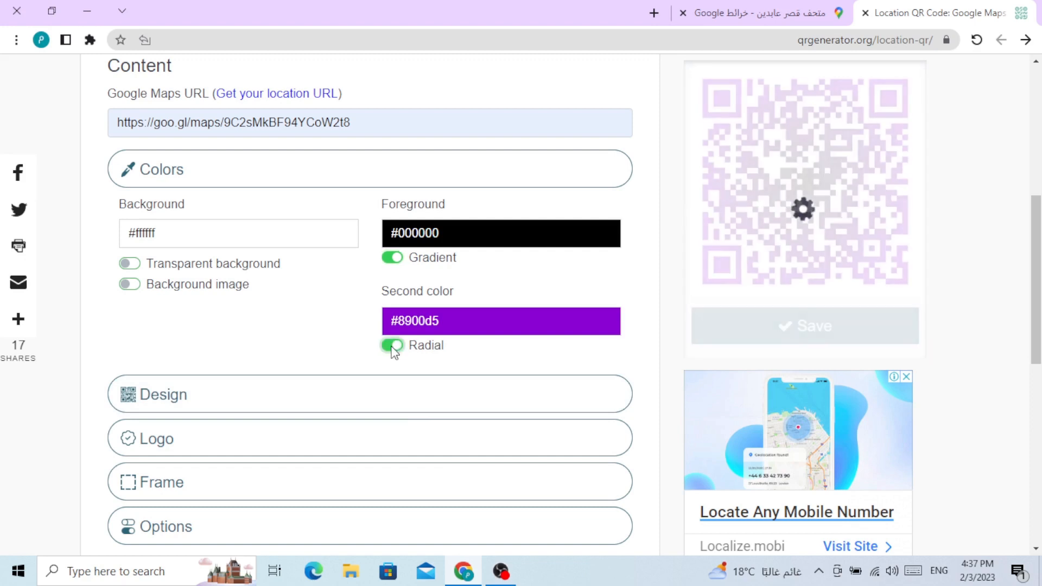
left_click(391, 345)
scroll(302, 337, "up", 1)
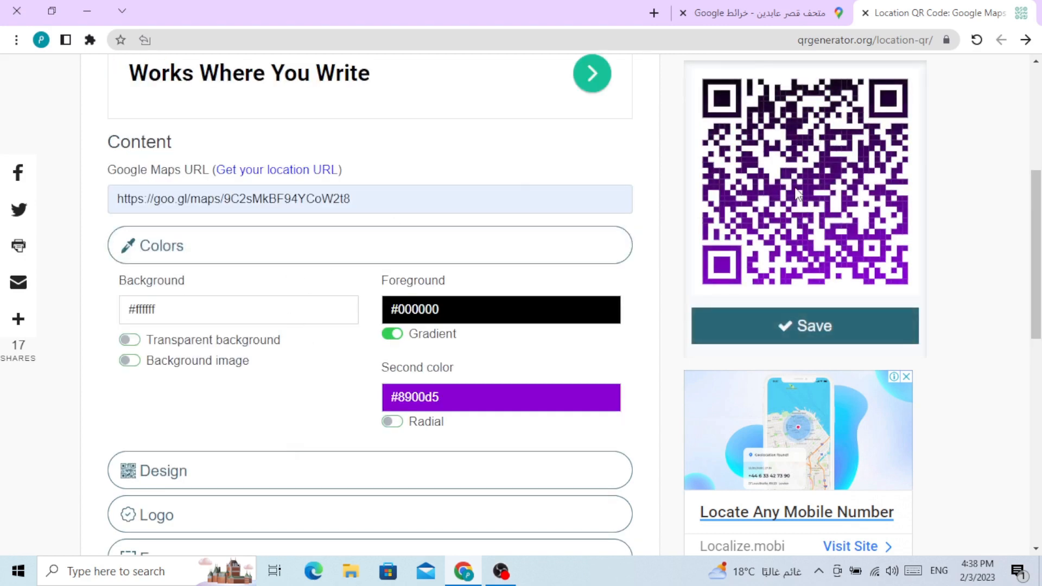
Step: Set the QR code's background color to red #dd3d3d
left_click(324, 299)
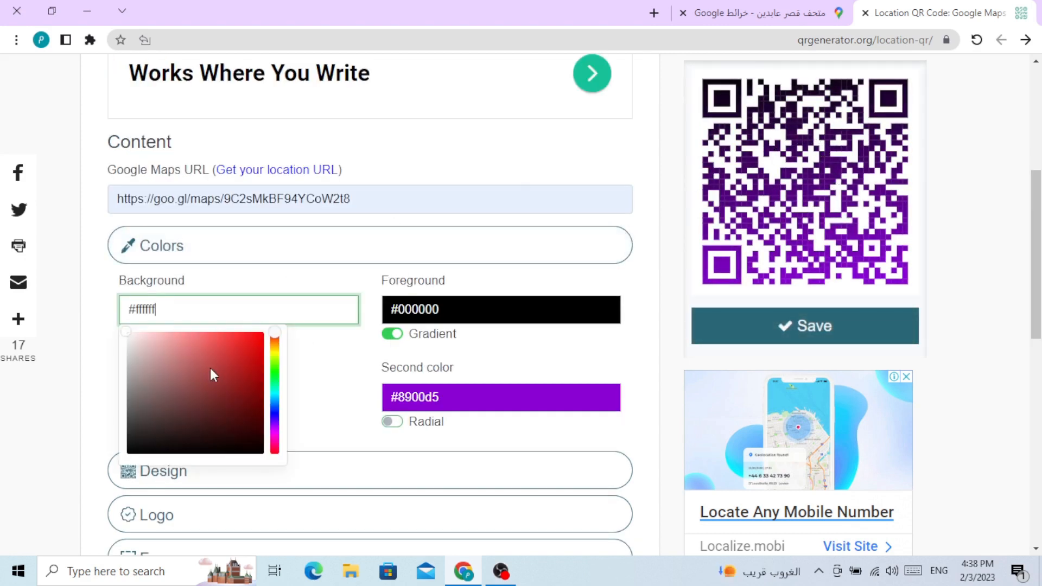
right_click(222, 347)
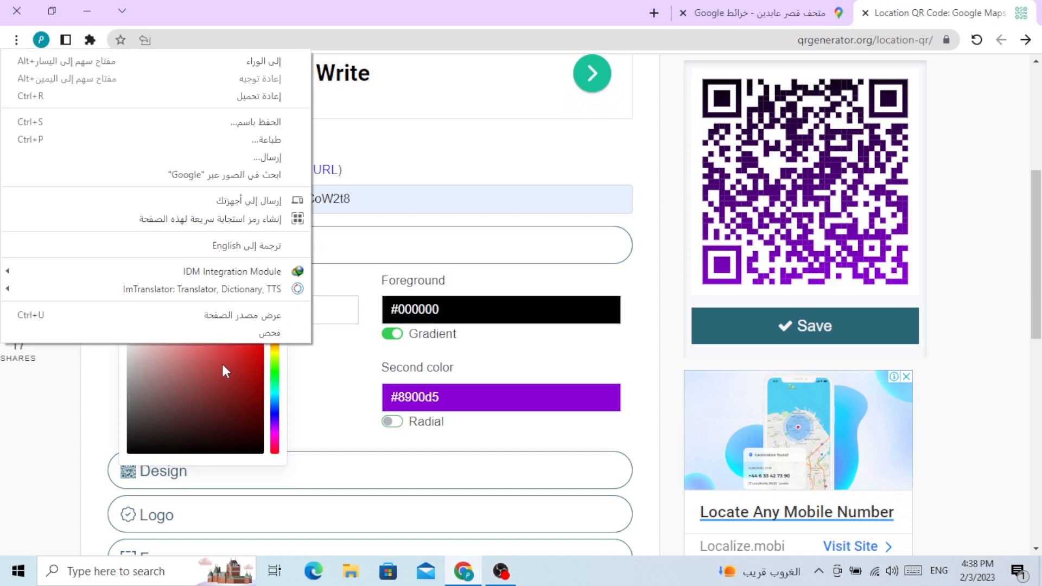
left_click(221, 365)
left_click(225, 348)
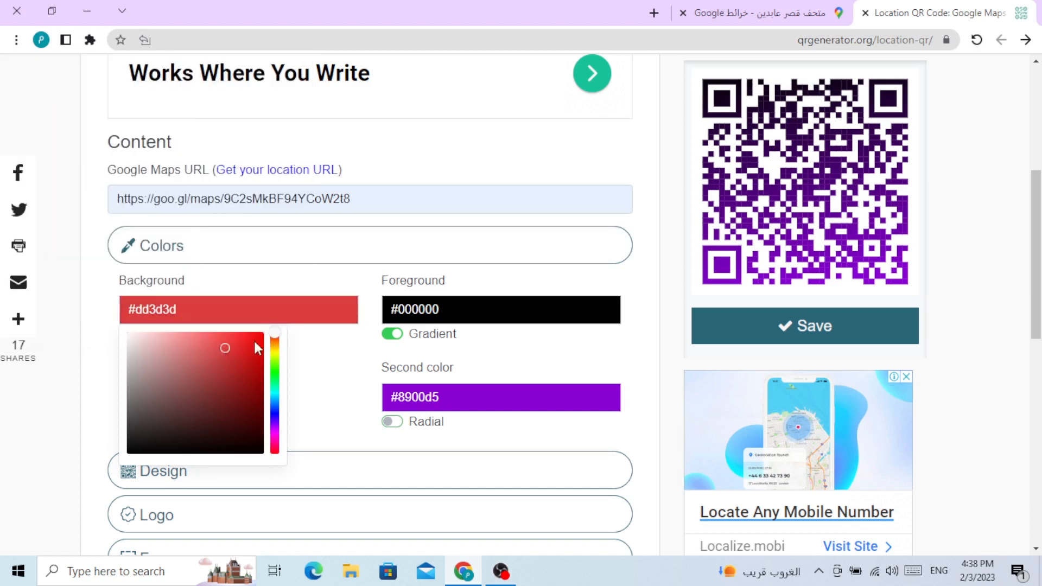
Step: Try #ff0000 as the QR code's background color and restore the background to #ffffff
mouse_move(221, 344)
left_mouse_down()
mouse_move(251, 353)
mouse_move(298, 344)
mouse_move(286, 371)
mouse_move(232, 379)
mouse_move(290, 328)
left_mouse_up()
left_click(344, 345)
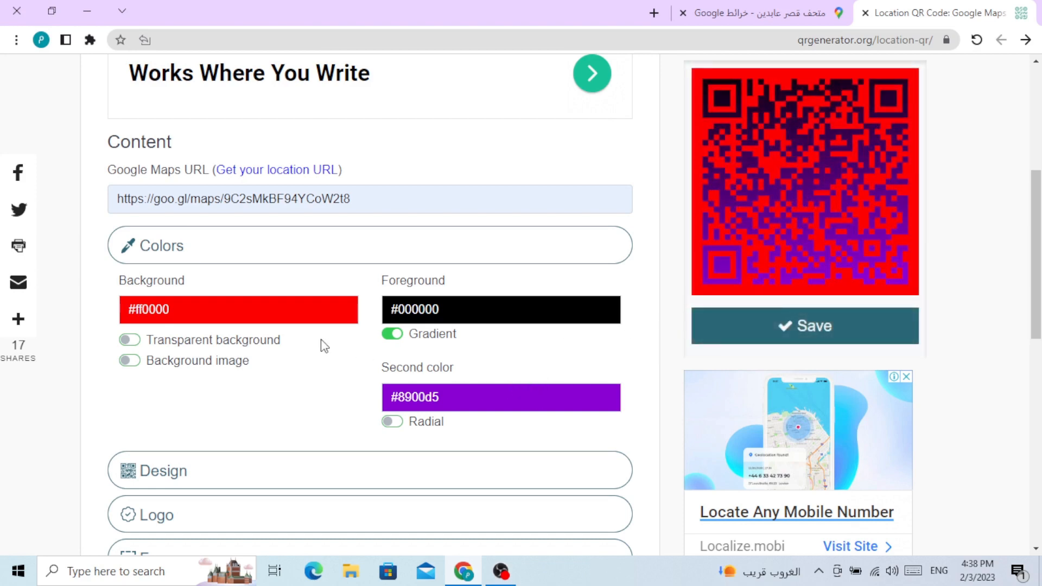
left_click(293, 307)
left_click_drag(160, 358, 57, 303)
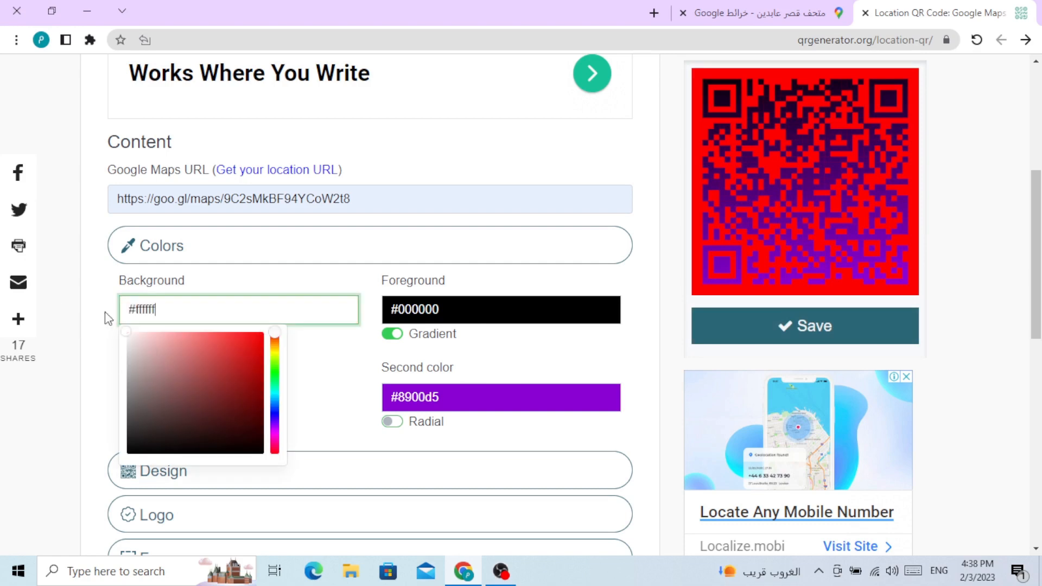
left_click(351, 357)
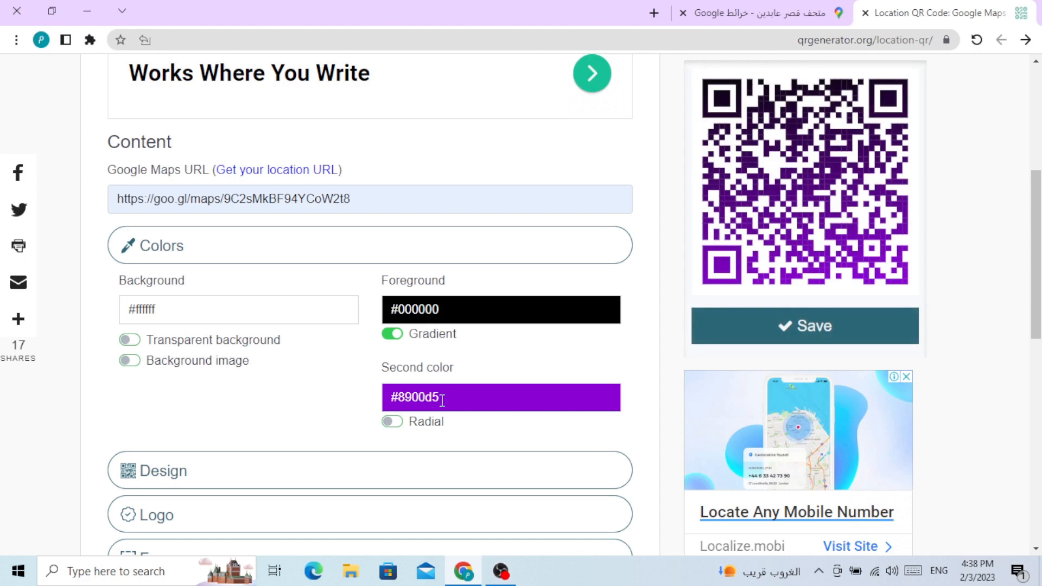
Step: Set the second color of the foreground gradient to green #00ff8f
left_click(456, 400)
mouse_move(416, 444)
left_mouse_down()
mouse_move(468, 523)
mouse_move(471, 512)
left_mouse_up()
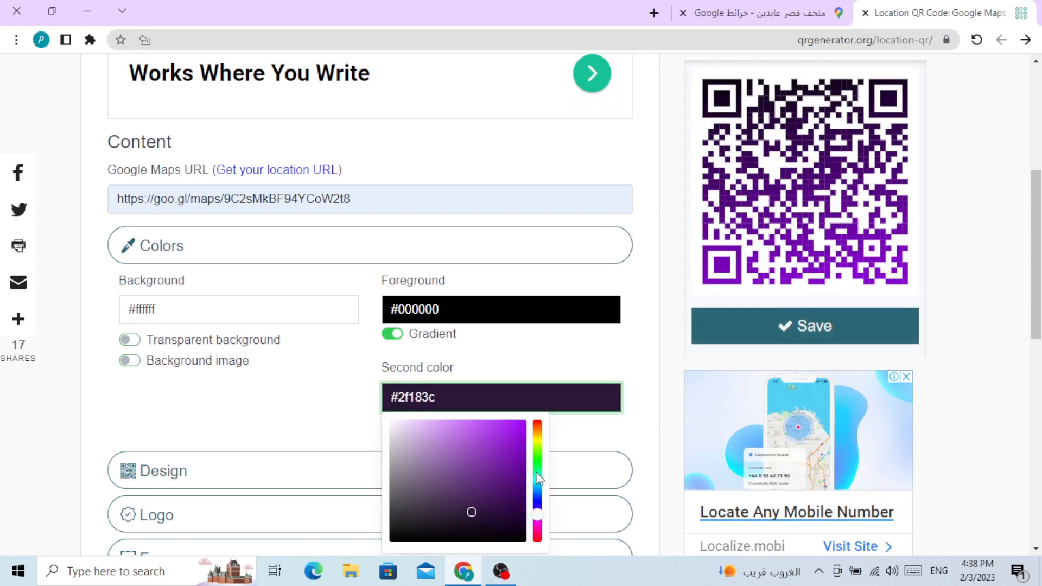
left_click(536, 473)
left_click_drag(495, 471, 528, 408)
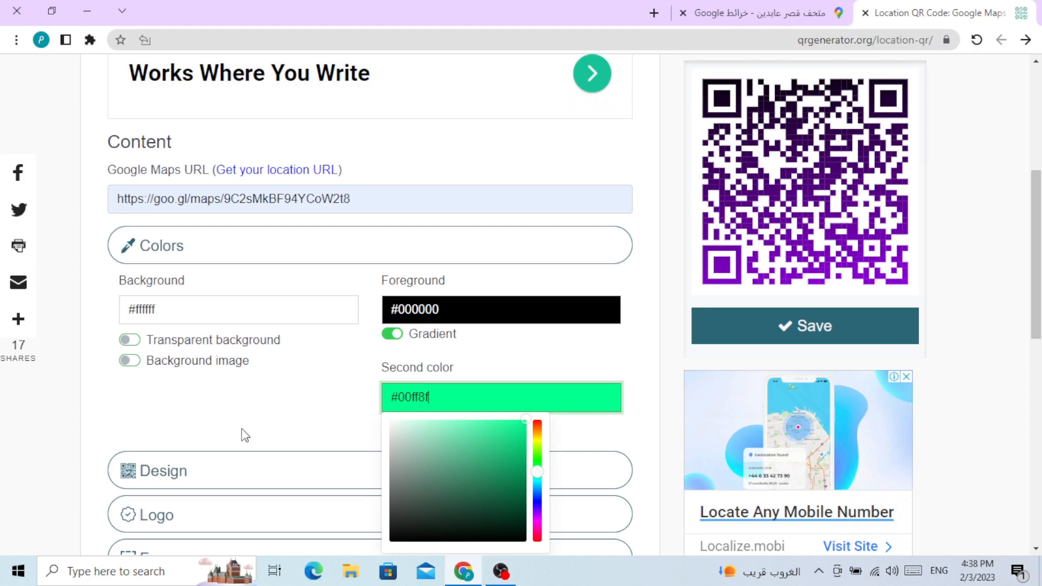
left_click(295, 422)
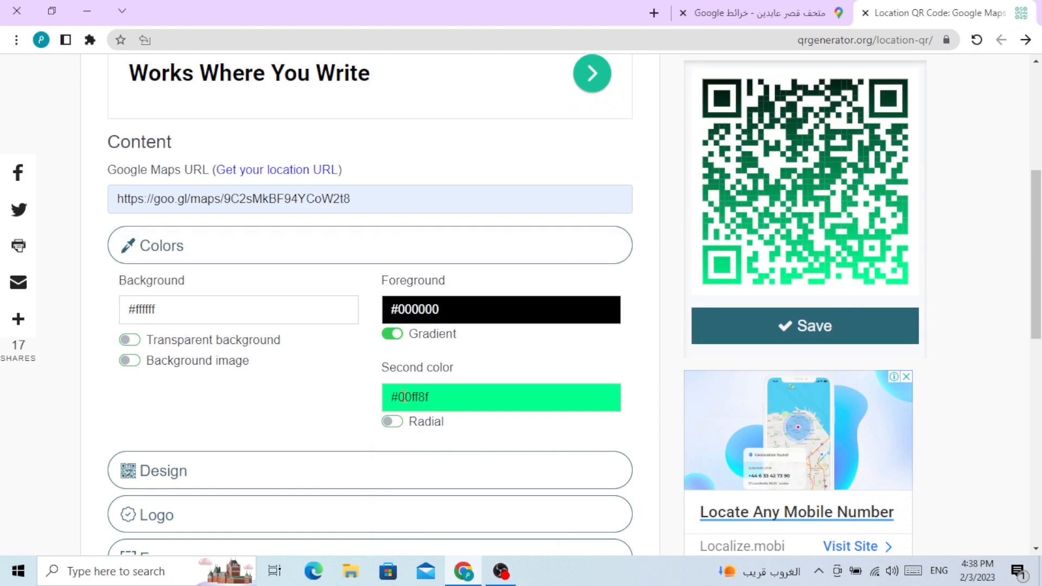
Step: Turn off the foreground gradient and set the QR code's foreground color to green #29d914
left_click(392, 333)
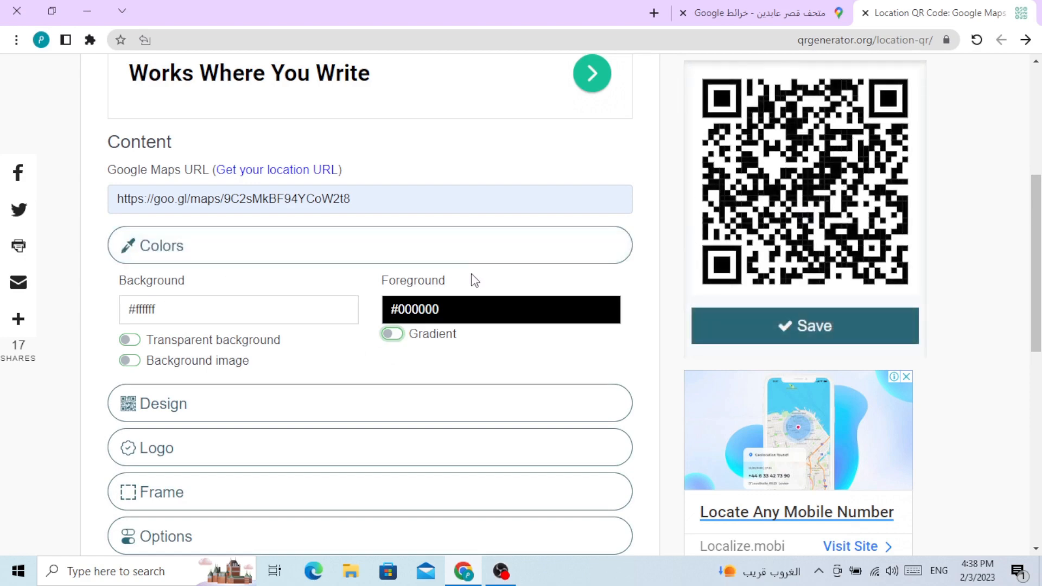
left_click(462, 311)
left_click(537, 372)
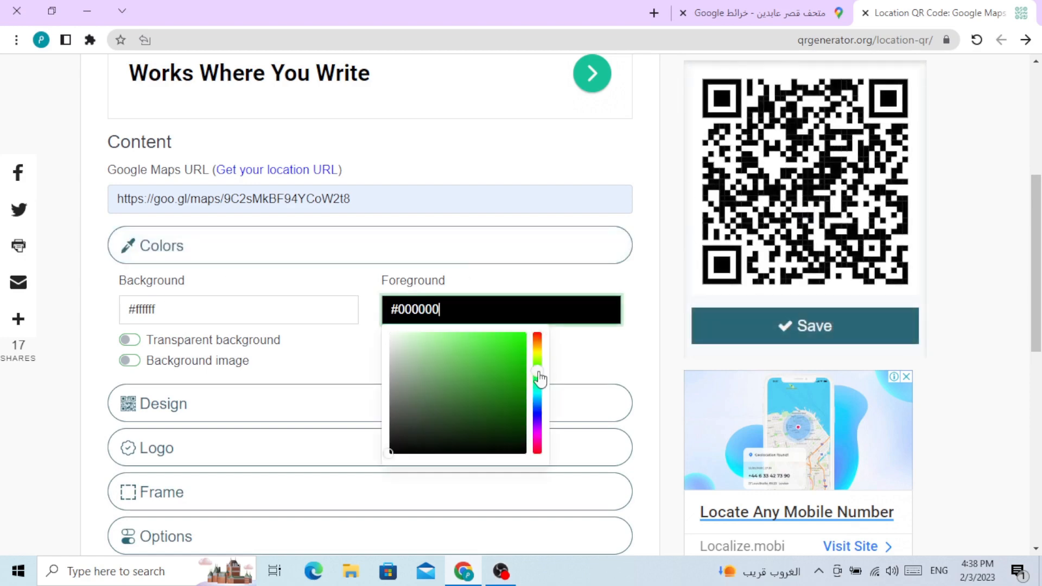
left_click(513, 350)
left_click(575, 345)
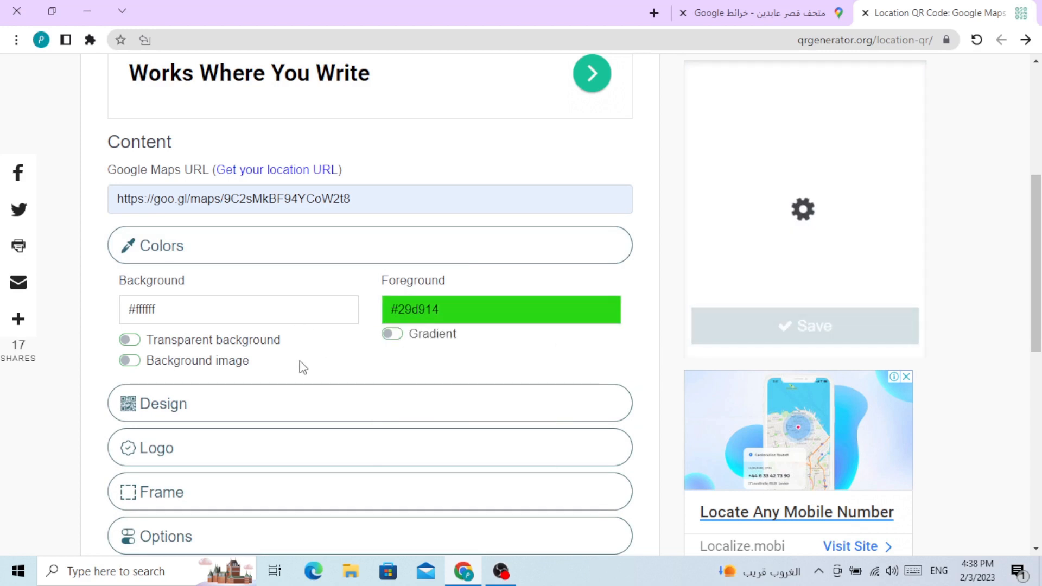
Step: Try the last pattern in the QR code's design settings and apply the small diamond pattern instead
scroll(277, 366, "down", 1)
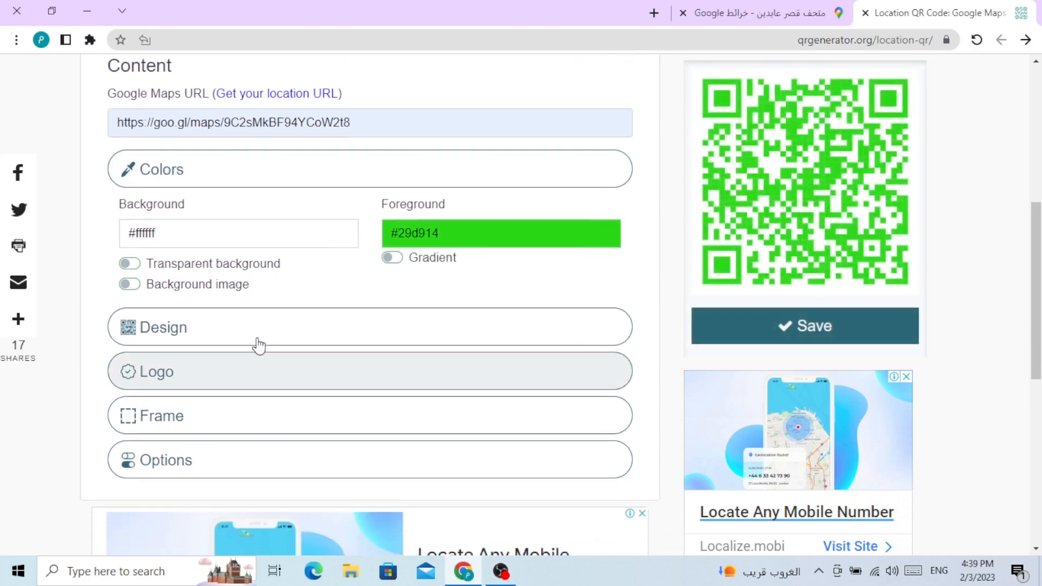
left_click(223, 335)
scroll(210, 332, "down", 1)
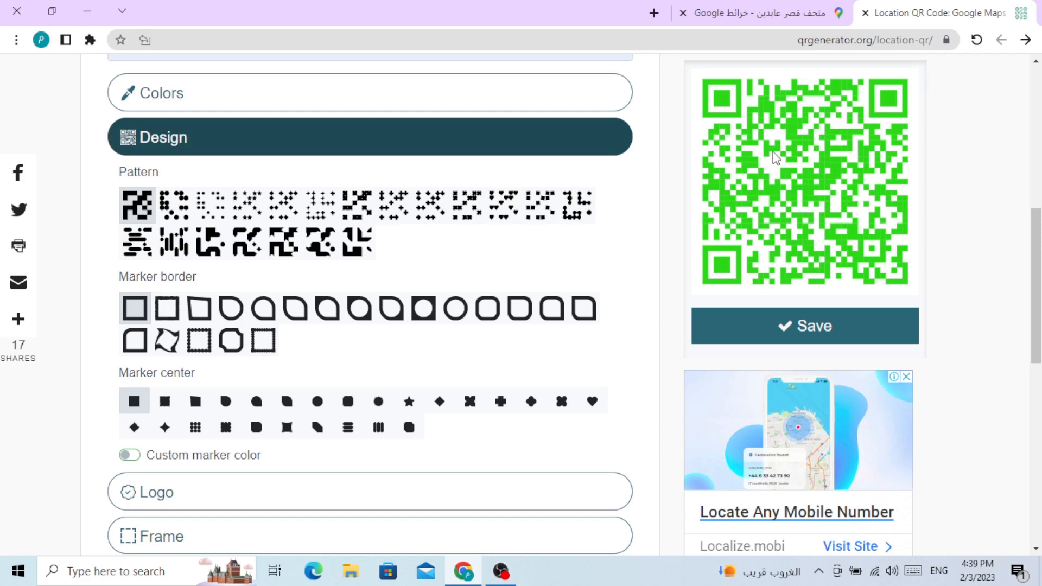
left_click(362, 246)
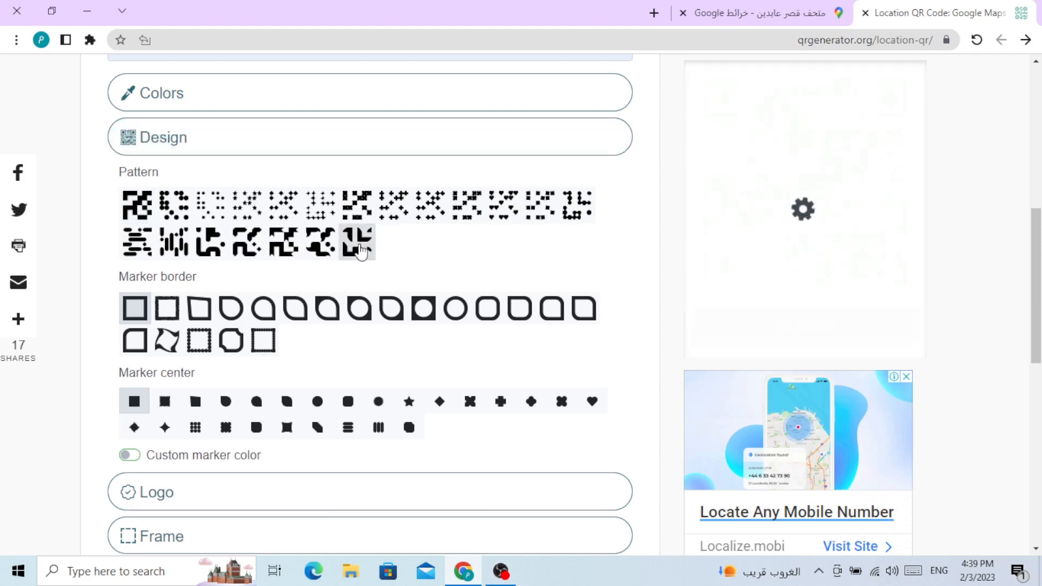
left_click(283, 206)
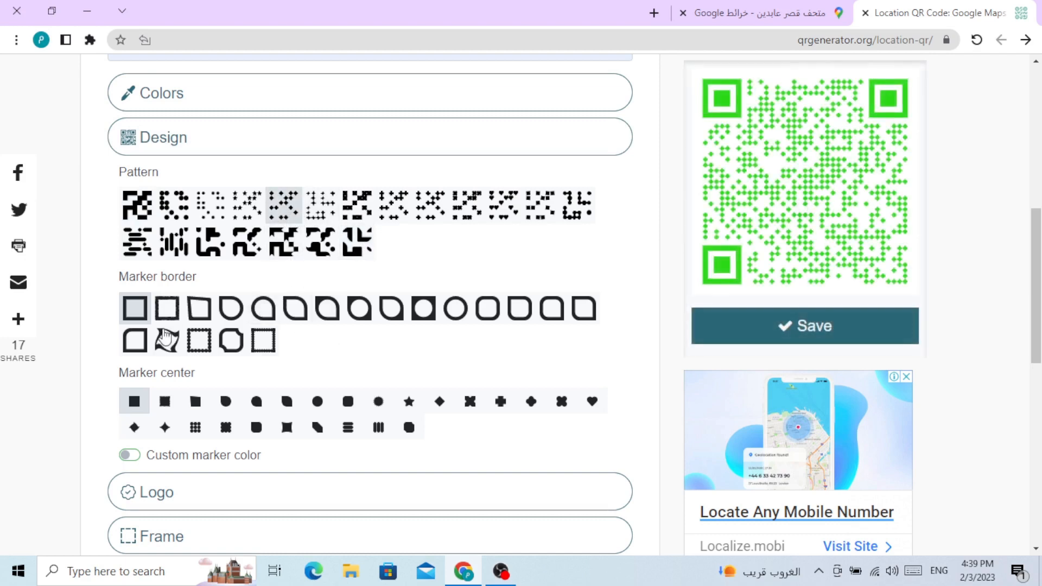
Step: Try the map pin logo at the QR code's center and replace it with the LinkedIn logo
scroll(190, 352, "down", 4)
left_click(195, 267)
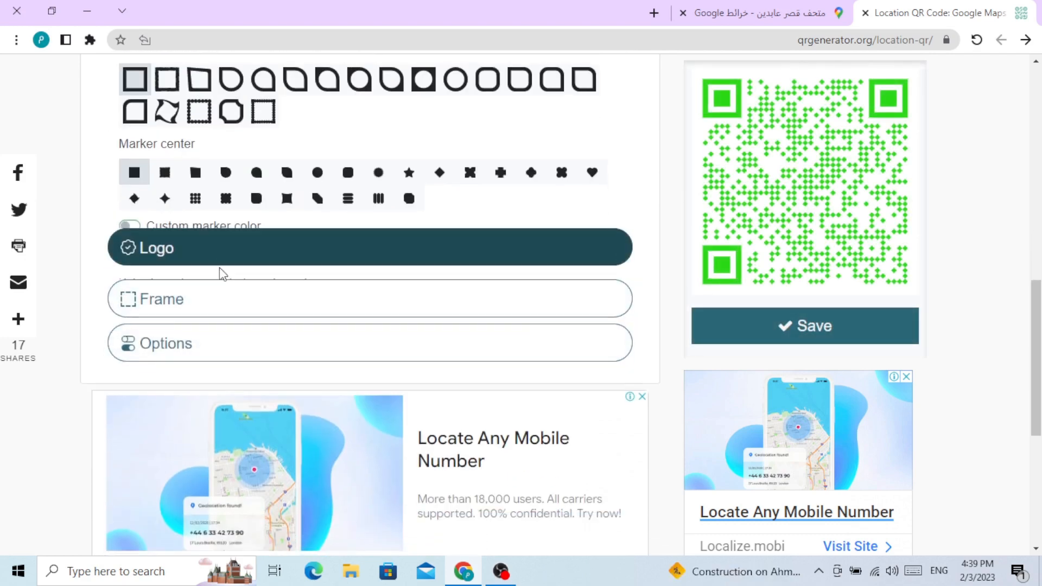
scroll(331, 296, "up", 4)
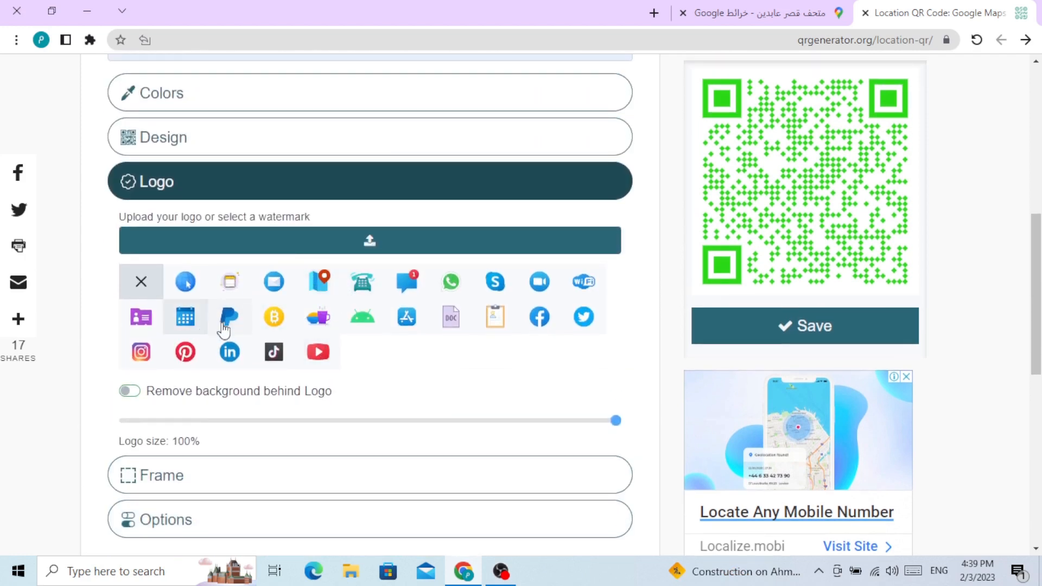
right_click(381, 294)
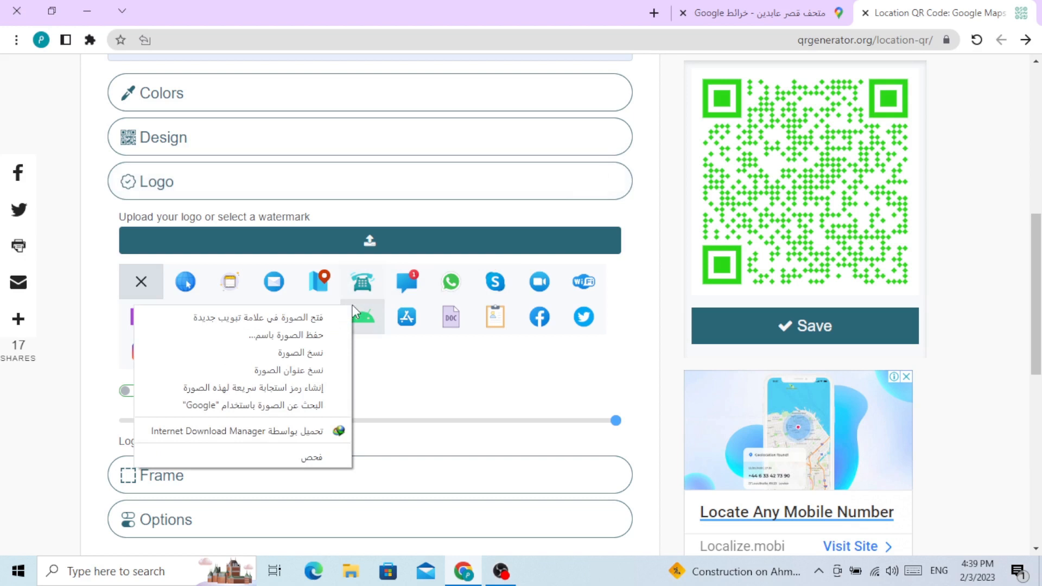
left_click(329, 289)
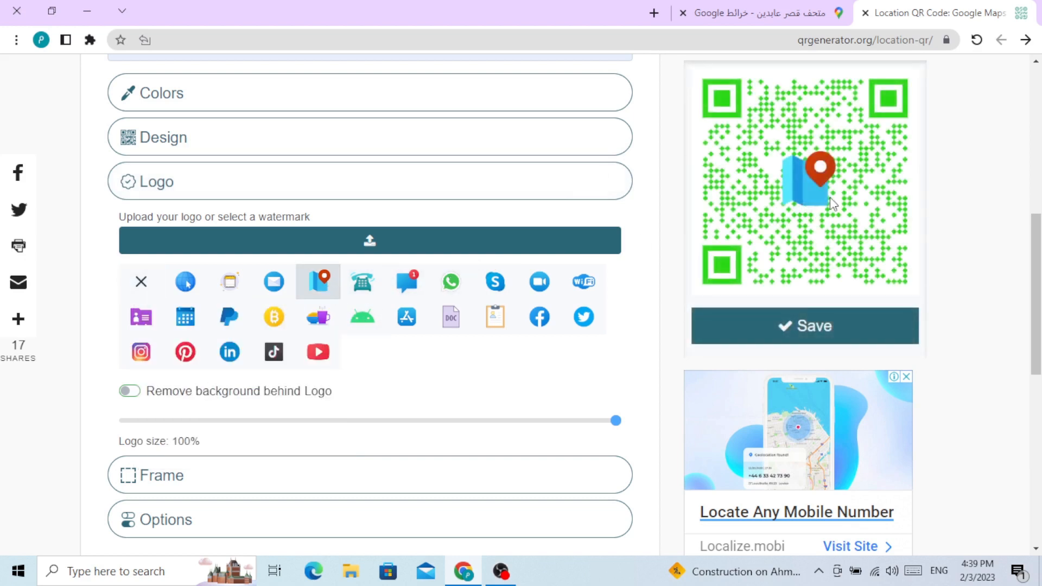
left_click(231, 361)
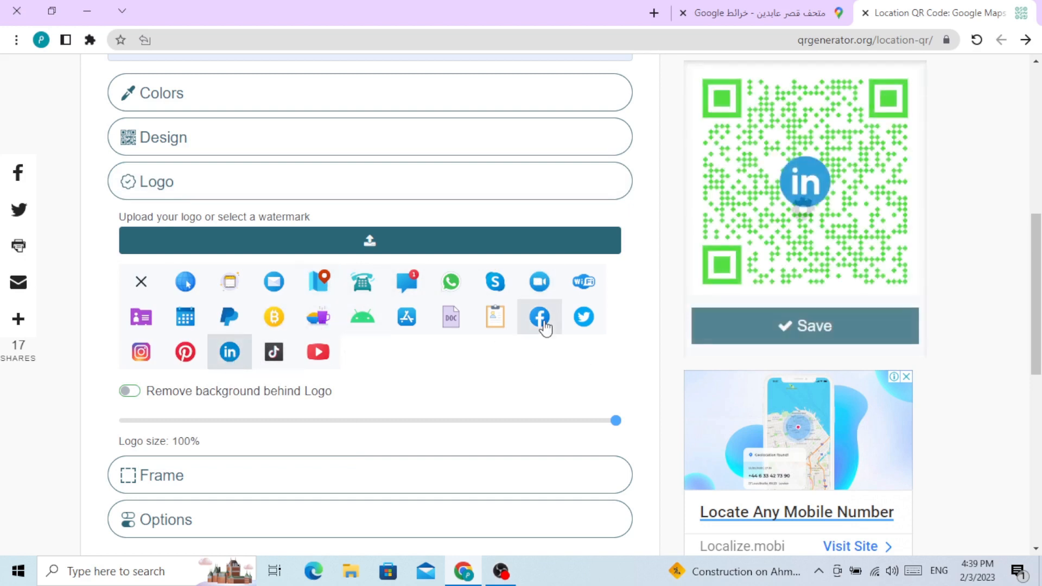
Step: Add the rounded frame with the SCAN ME label below the QR code
scroll(356, 396, "down", 1)
scroll(357, 396, "down", 2)
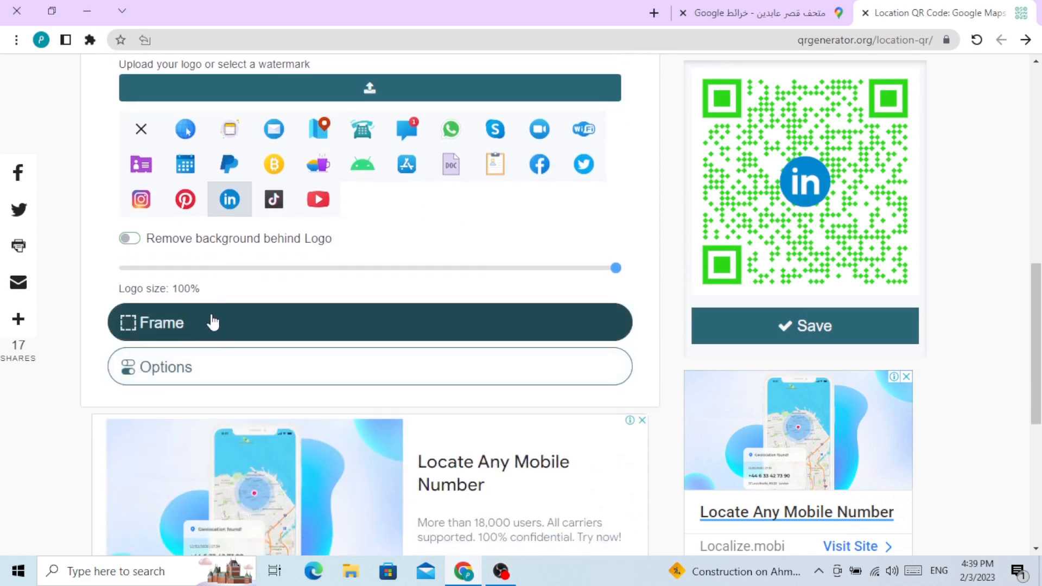
left_click(212, 322)
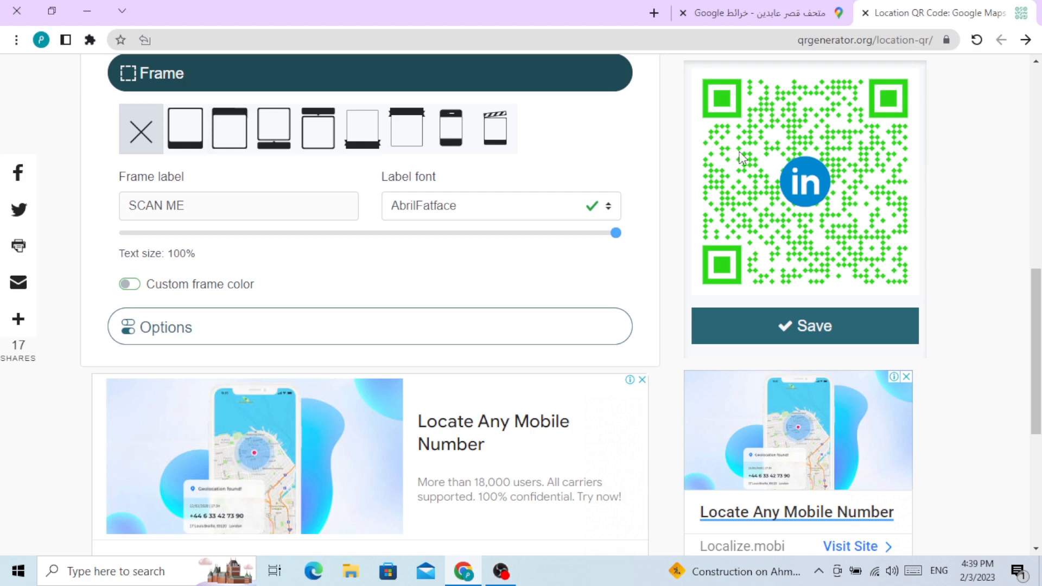
left_click(195, 139)
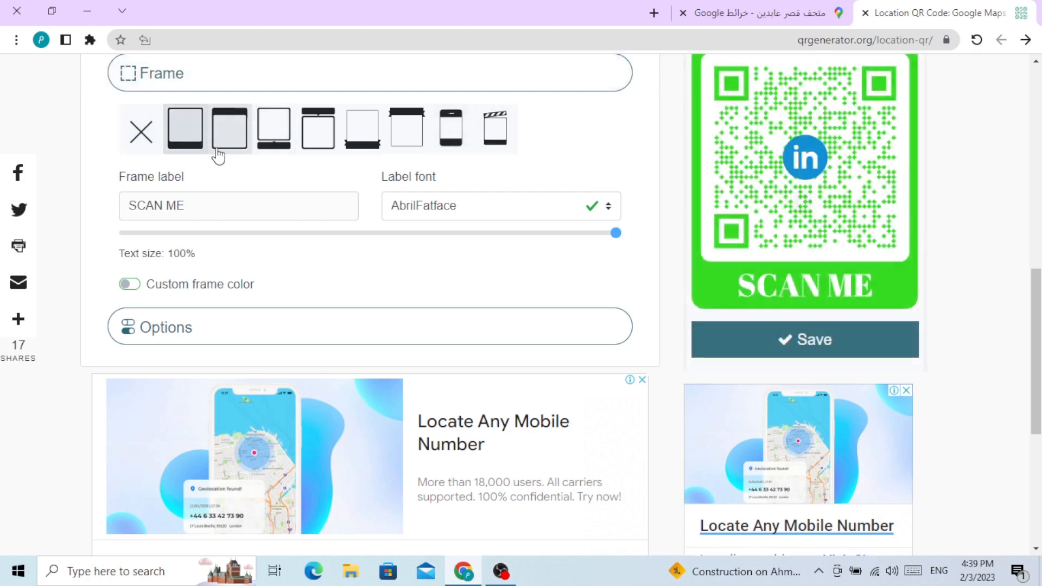
Step: Set the QR code's size to 400 and its precision to M - Medium
scroll(304, 255, "up", 2)
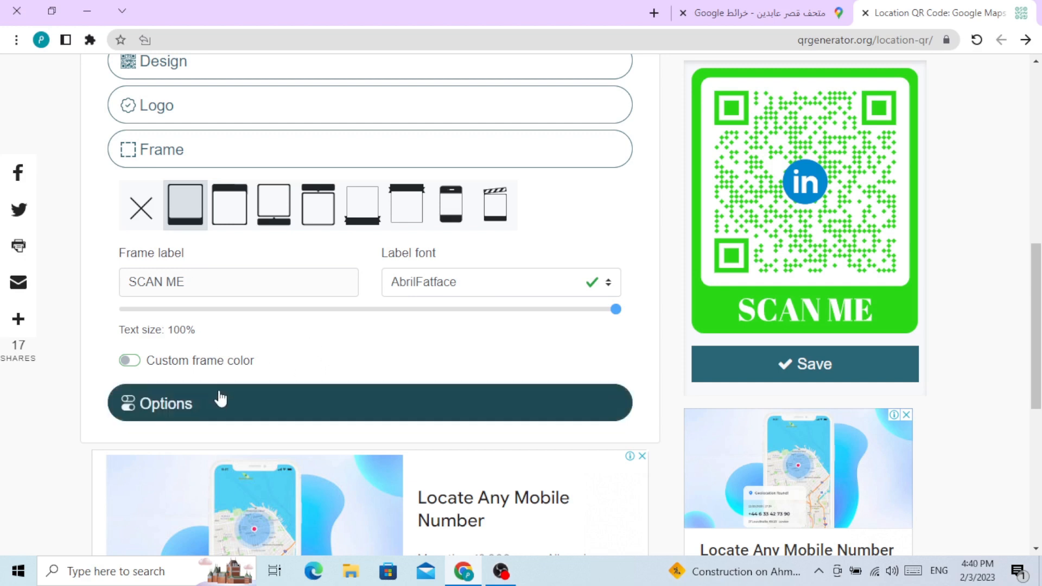
left_click(217, 401)
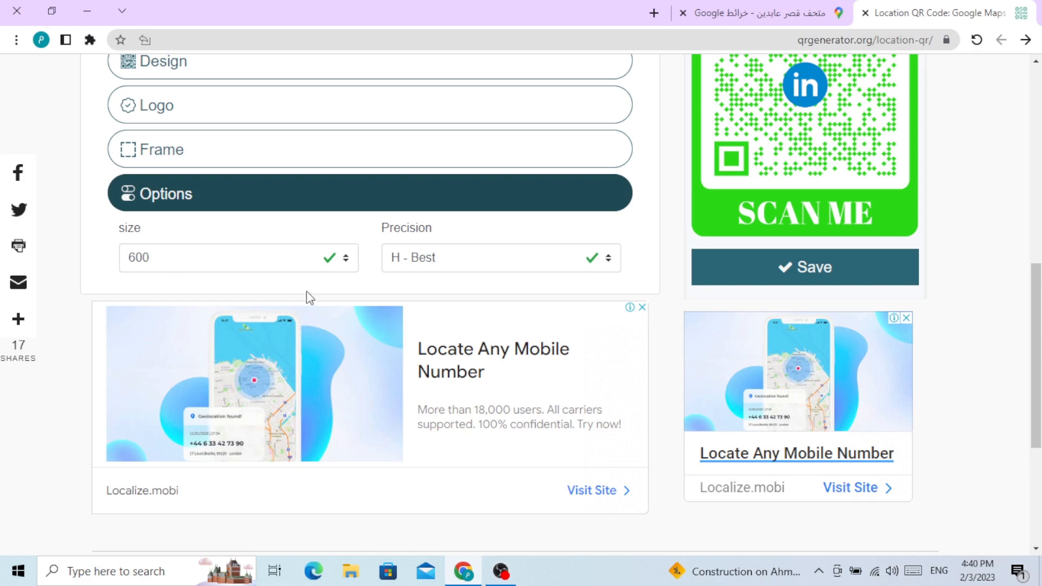
scroll(309, 298, "up", 3)
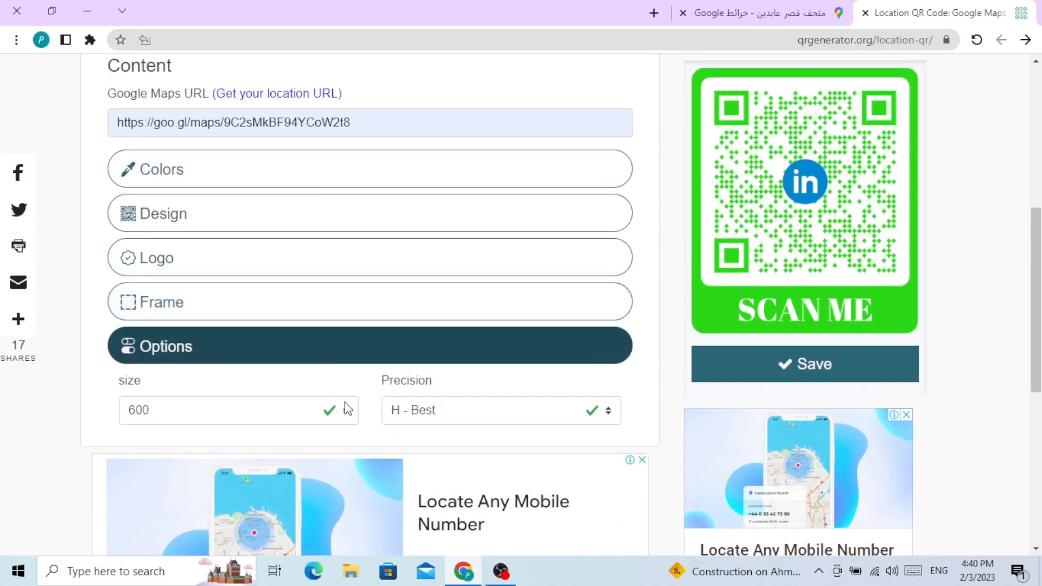
left_click(348, 416)
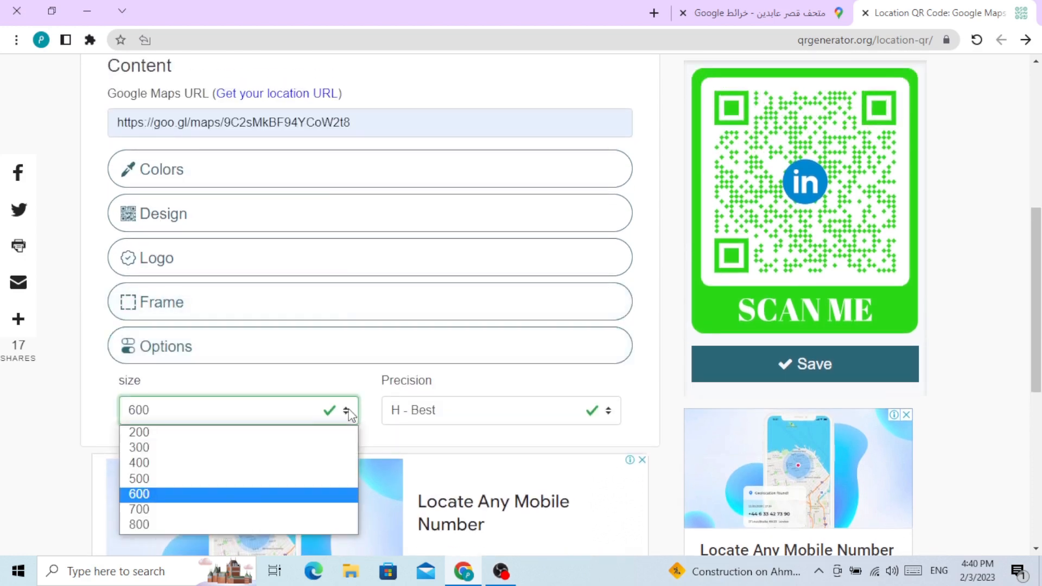
left_click(259, 463)
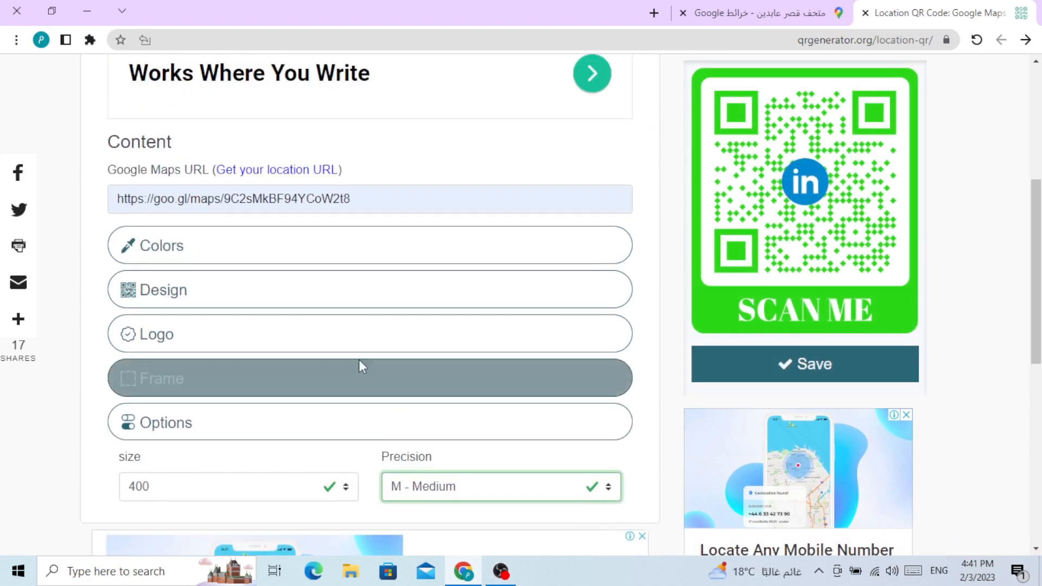
scroll(375, 360, "up", 2)
scroll(388, 362, "up", 3)
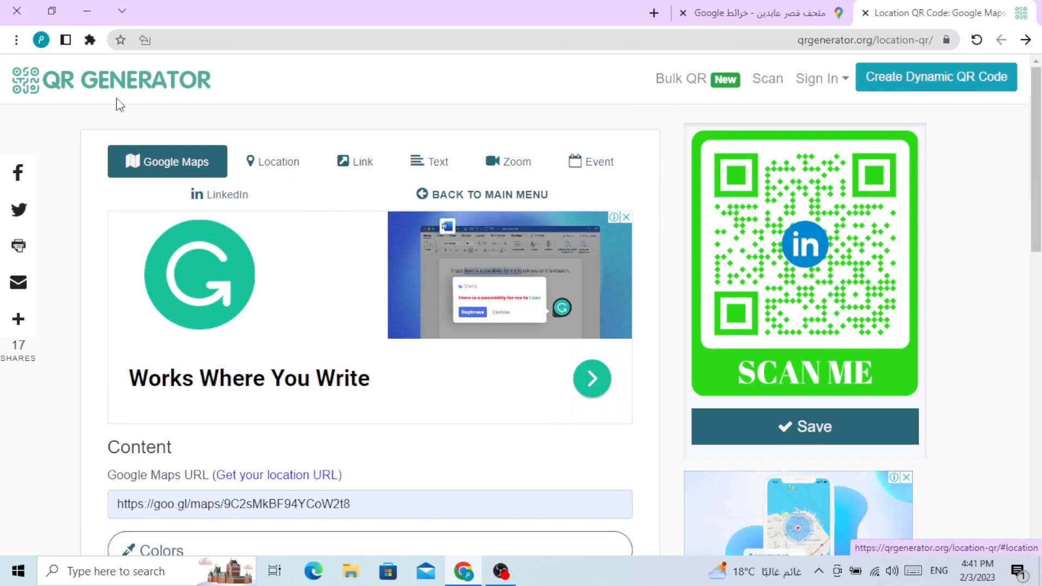
right_click(70, 150)
left_click(66, 128)
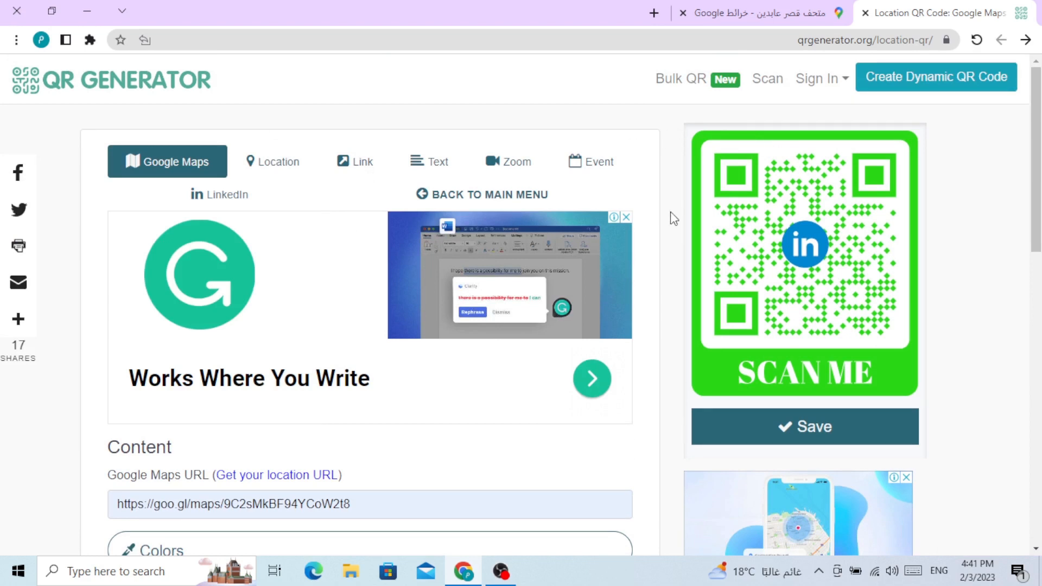
Step: Save the finished QR code and download it as a PNG file
left_click(813, 427)
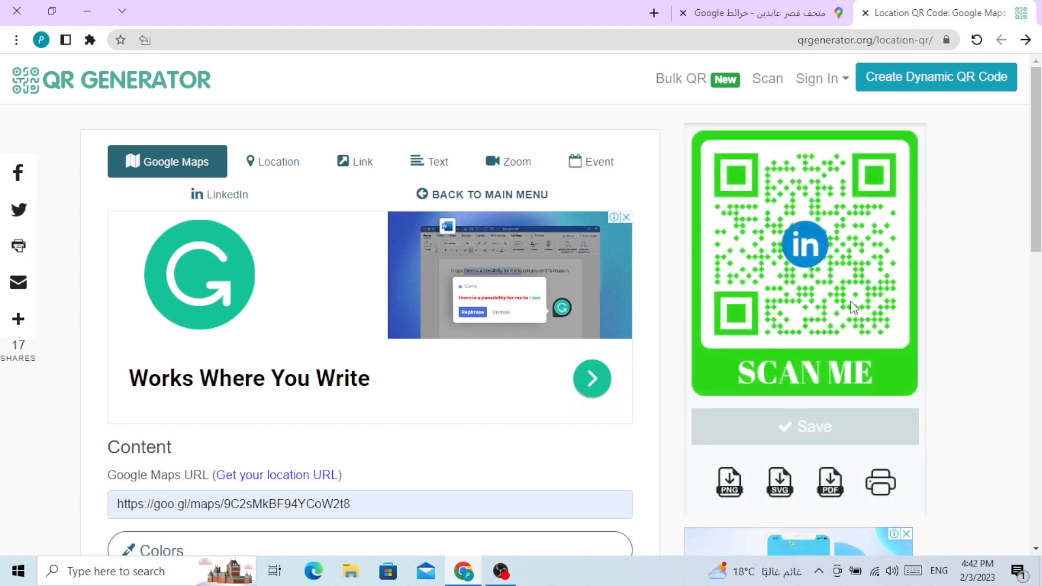
scroll(915, 266, "down", 1)
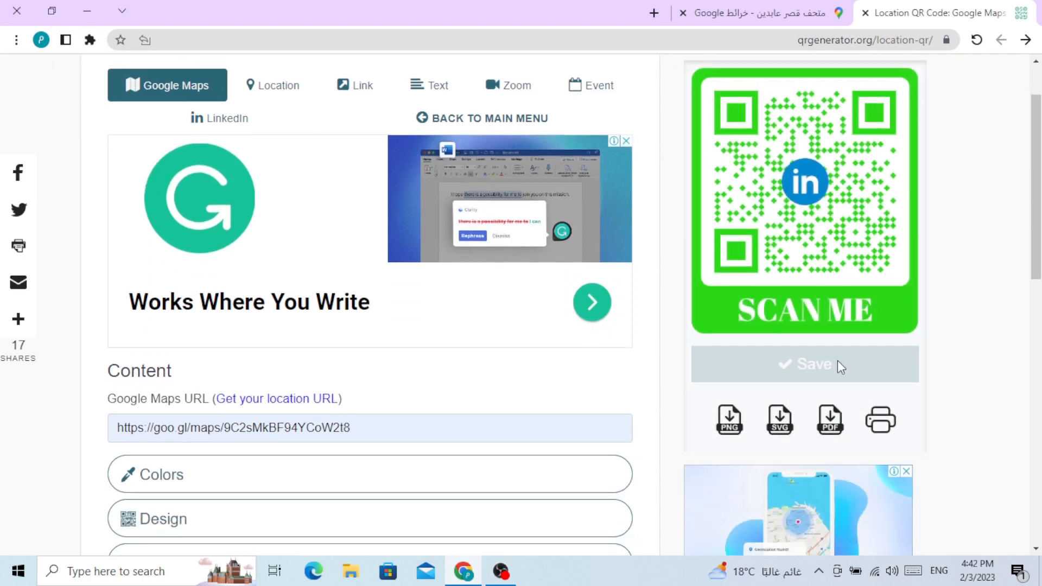
scroll(803, 431, "down", 2)
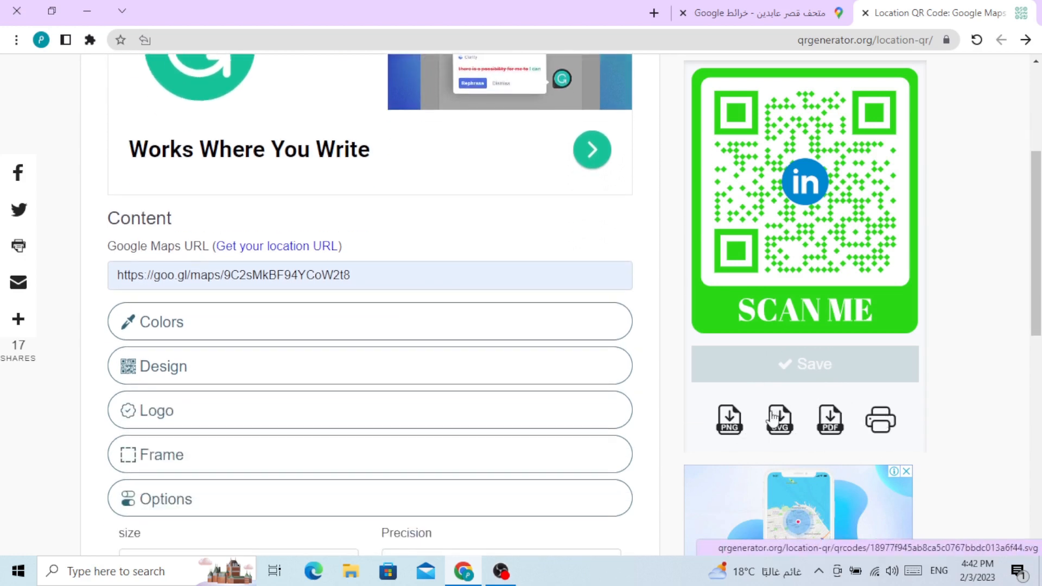
left_click(730, 420)
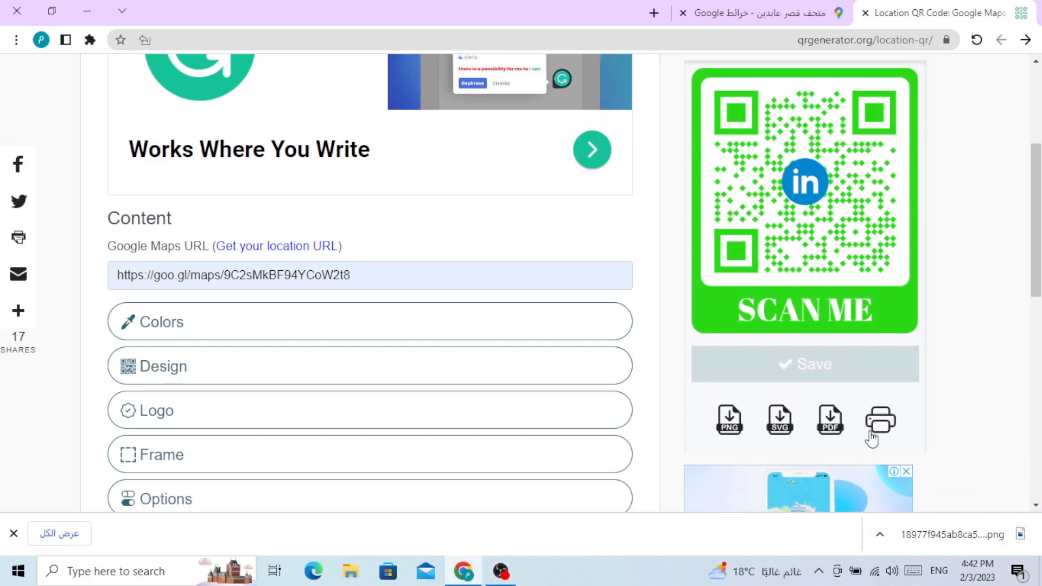
Step: Open the downloaded PNG to check the QR code image and close the viewer
left_click(879, 533)
left_click(848, 442)
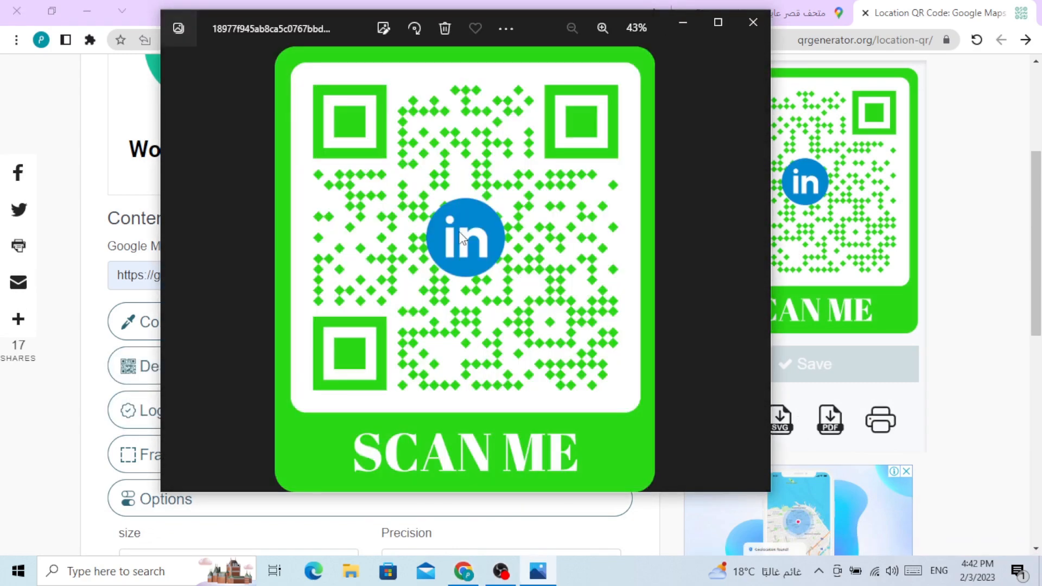
left_click(758, 22)
scroll(672, 211, "up", 4)
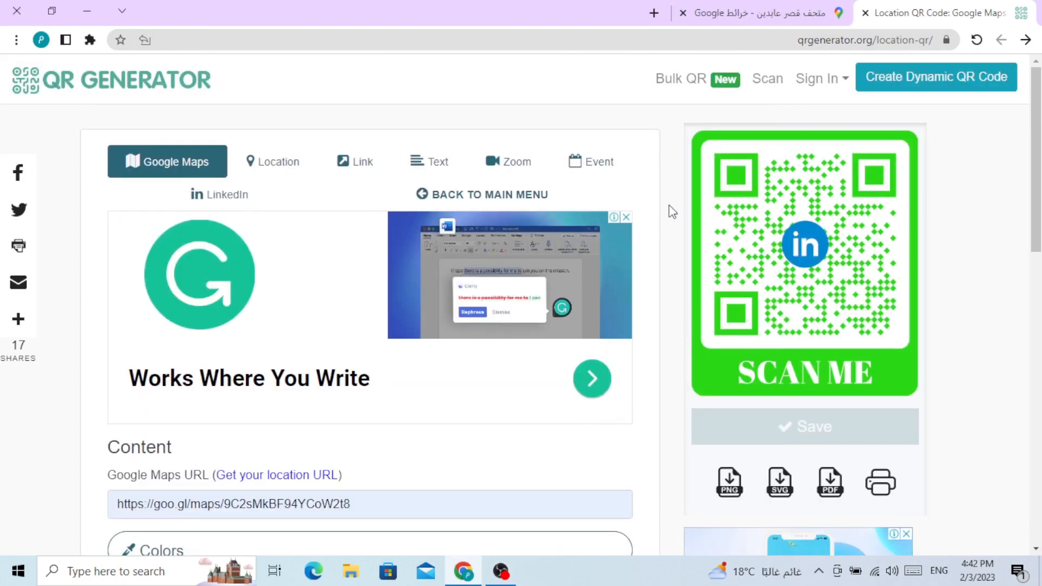